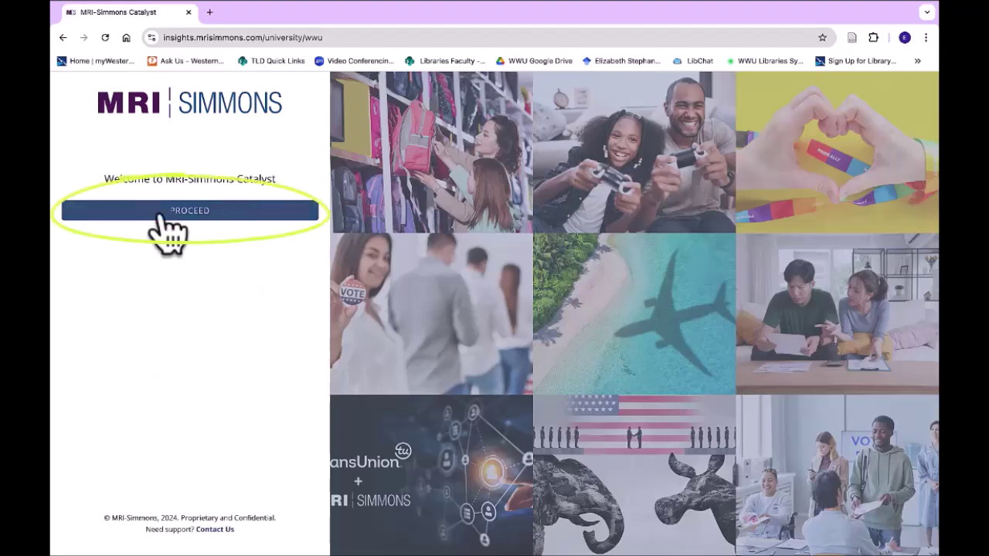
Proceed past the welcome page to the Catalyst homepage and look through the existing reports under My Reports.
left_click(189, 210)
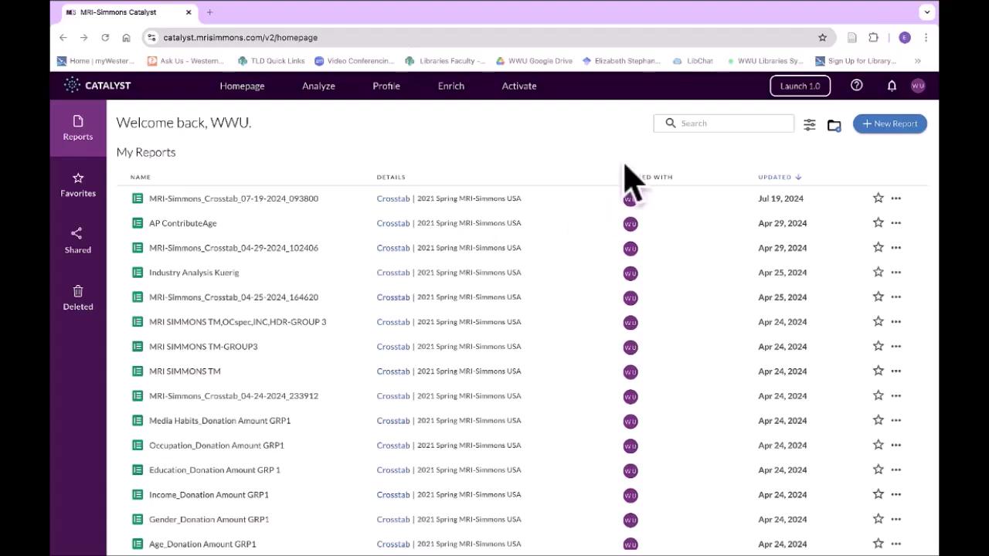
scroll(564, 139, "down", 1)
scroll(563, 139, "up", 1)
scroll(578, 255, "down", 5)
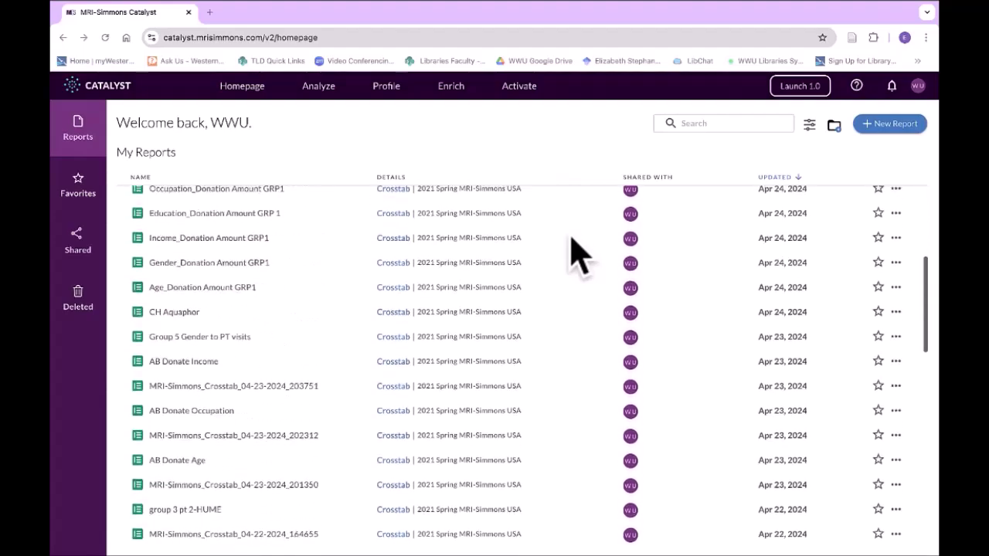
scroll(578, 255, "down", 10)
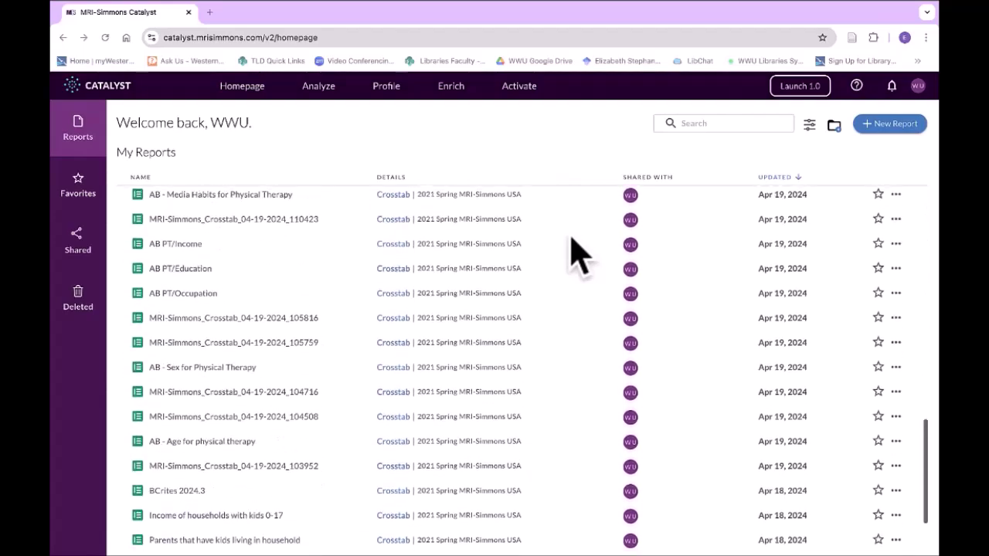
scroll(578, 255, "up", 10)
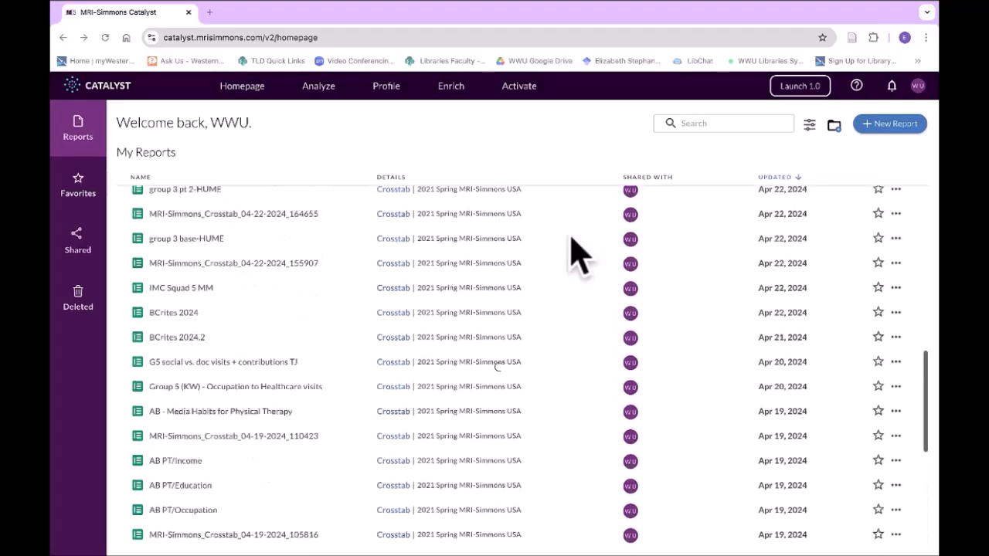
scroll(577, 255, "up", 4)
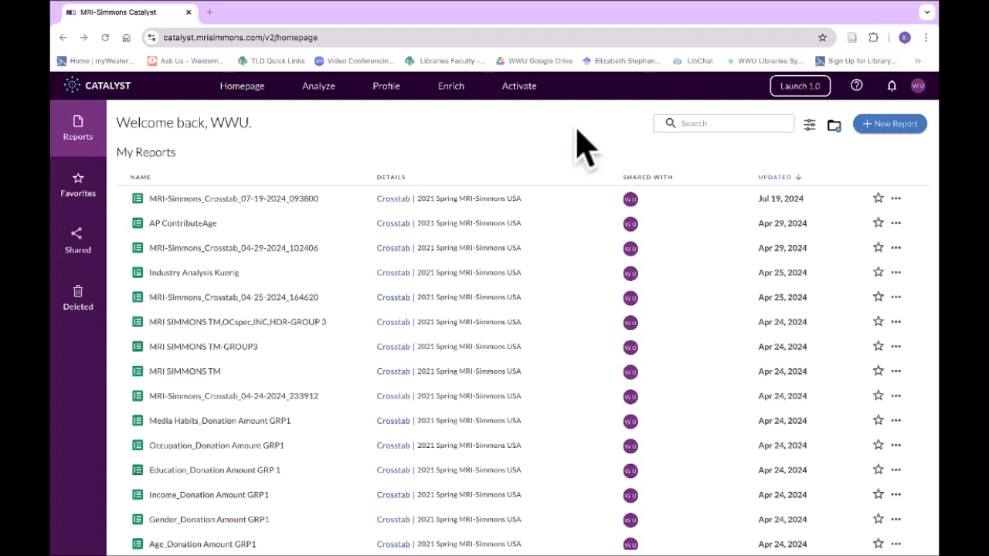
Create a new Crosstab report with 2021 Spring MRI-Simmons USA as the study.
left_click(892, 125)
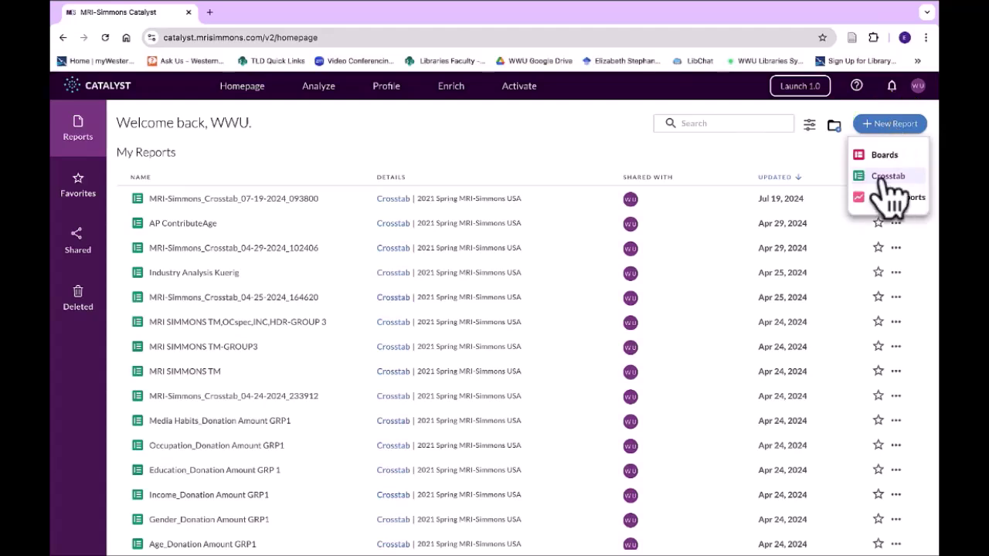
left_click(885, 178)
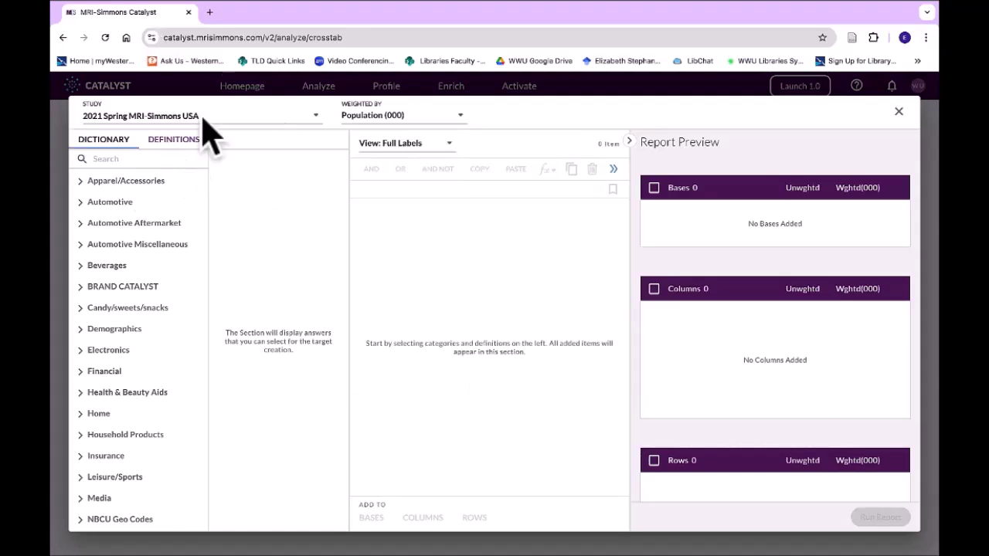
left_click(259, 116)
left_click(552, 131)
Browse the dictionary's category list and look at the subcategories of Apparel/Accessories.
scroll(166, 297, "down", 1)
scroll(166, 297, "down", 4)
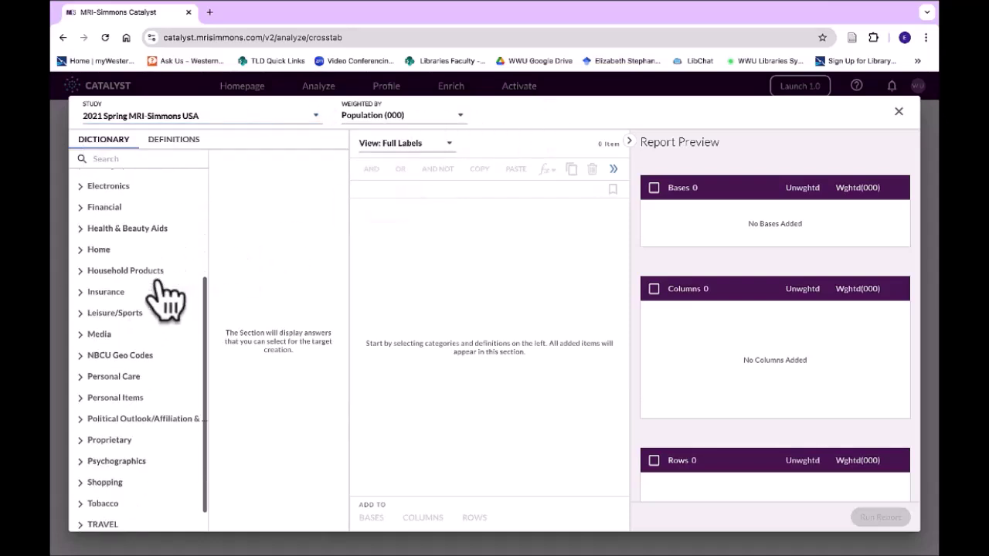
scroll(166, 297, "up", 5)
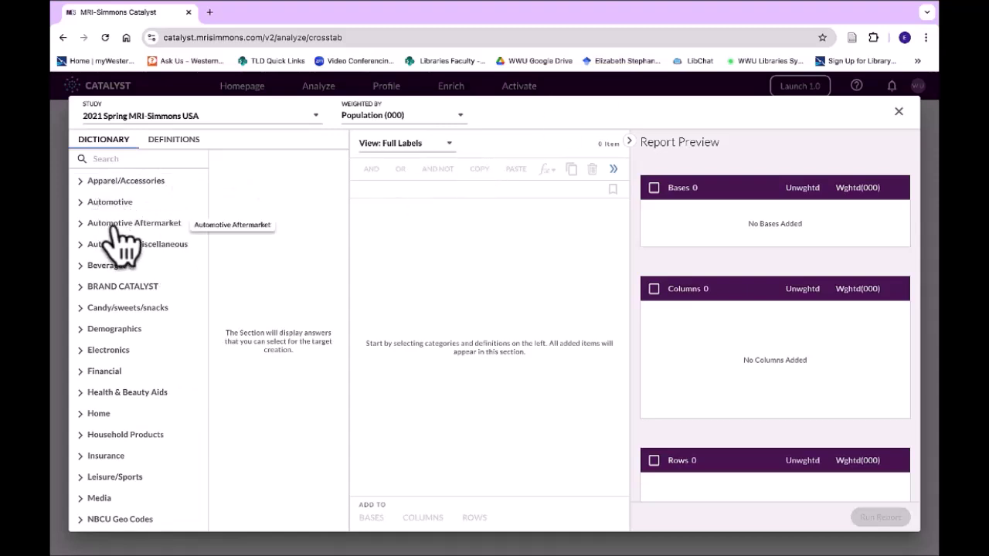
left_click(79, 181)
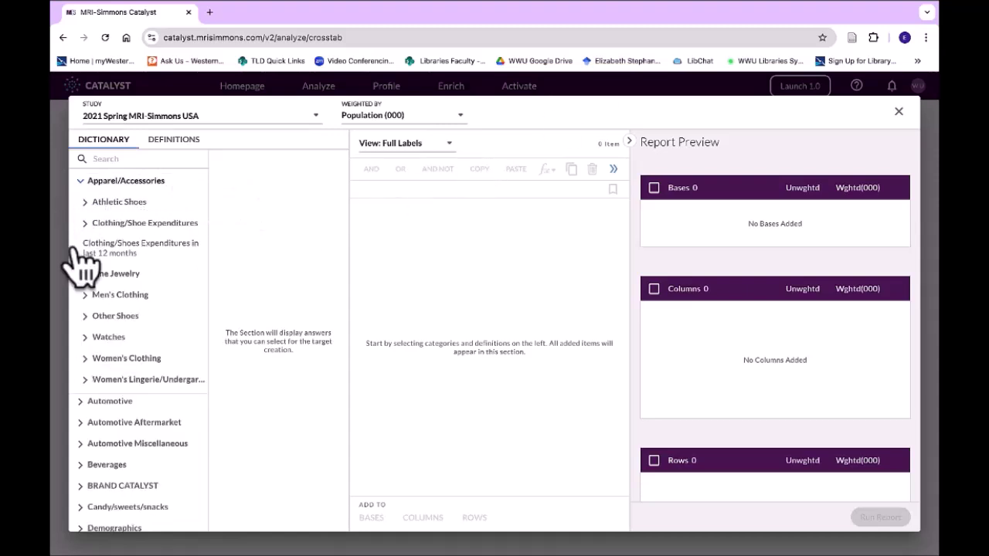
left_click(80, 180)
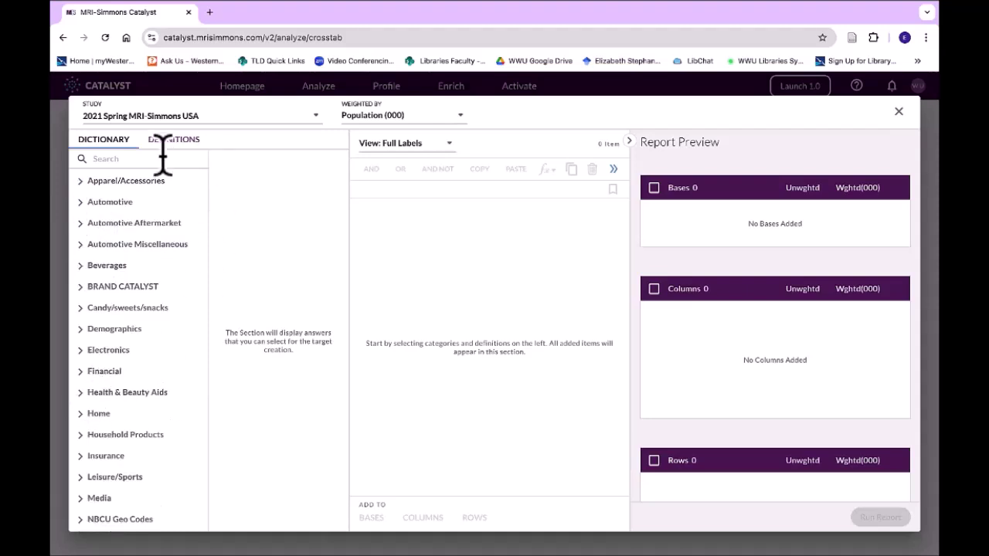
left_click(128, 157)
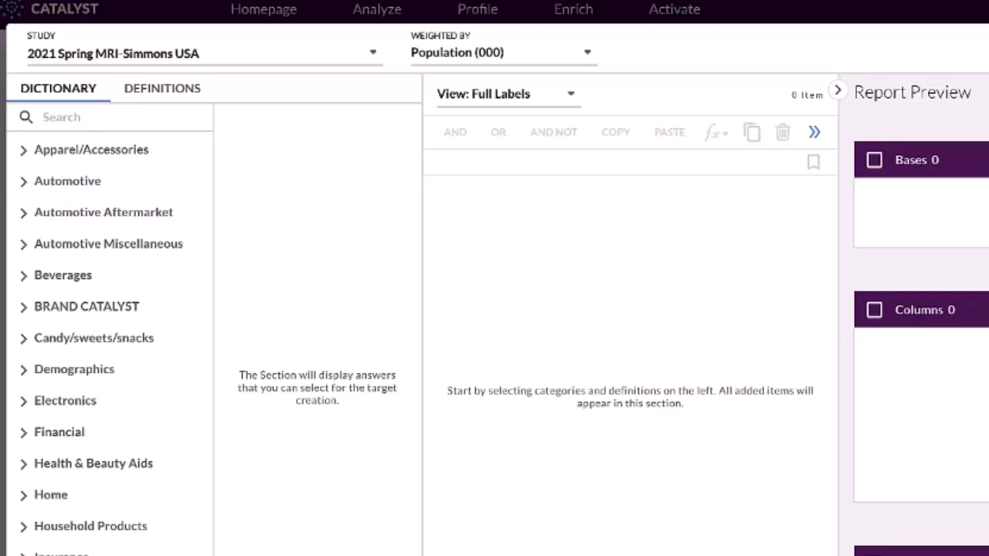
Expand Apparel/Accessories and its Athletic Shoes subcategory in the dictionary to examine the questions inside.
left_click(23, 149)
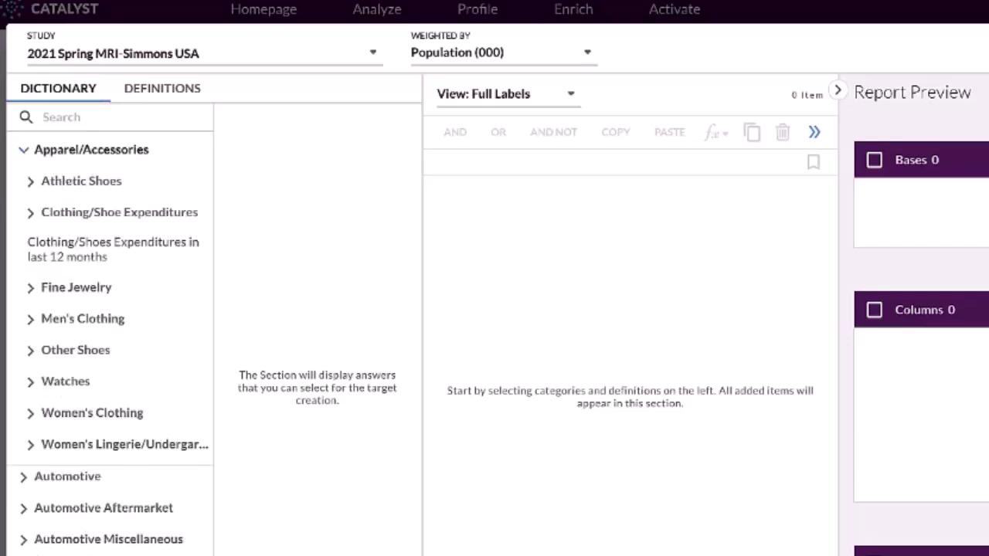
left_click(30, 181)
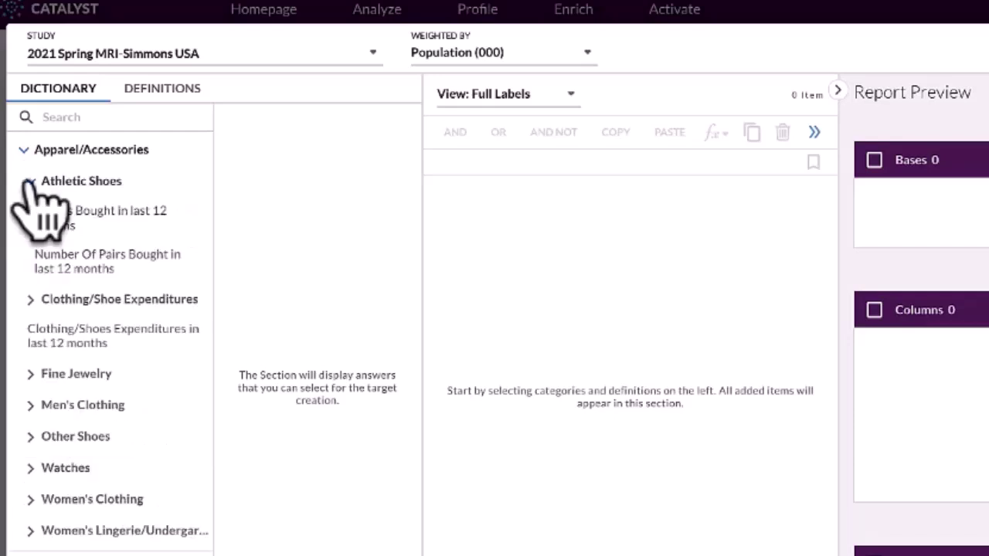
left_click(42, 255)
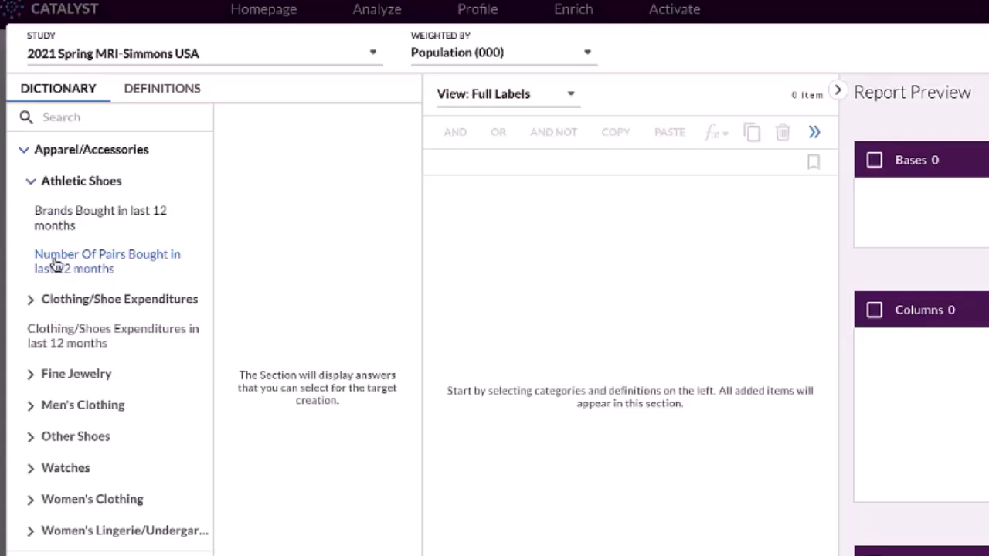
Search the dictionary for "athletic shoes" and view the answers for Brands Bought and Number Of Pairs Bought in last 12 months.
left_click(95, 117)
type("a")
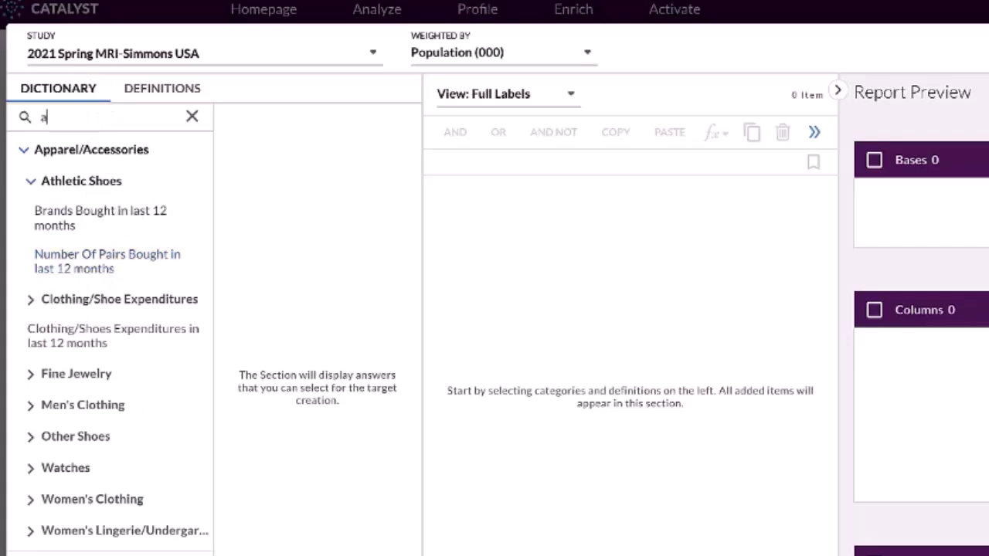
type("thletic shoes")
left_click(47, 218)
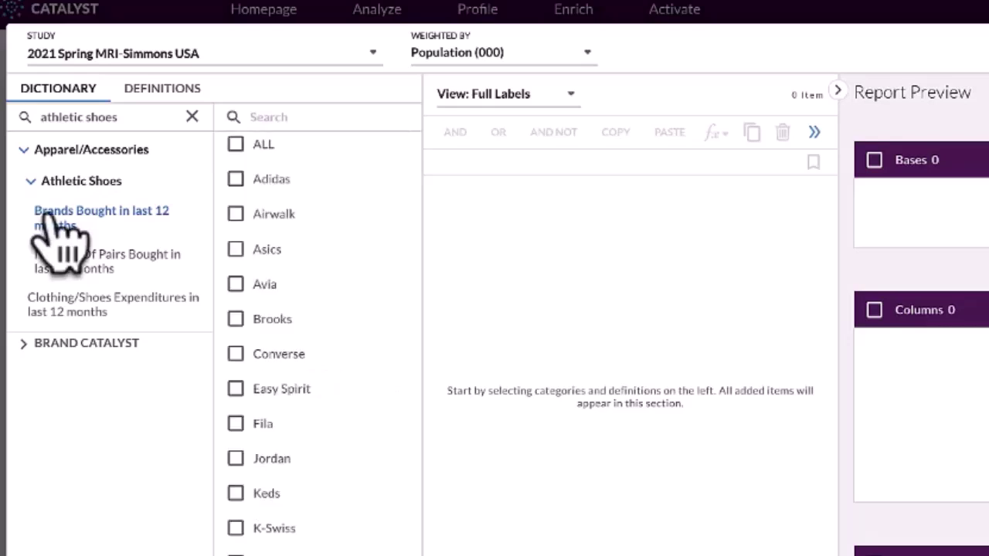
left_click(56, 264)
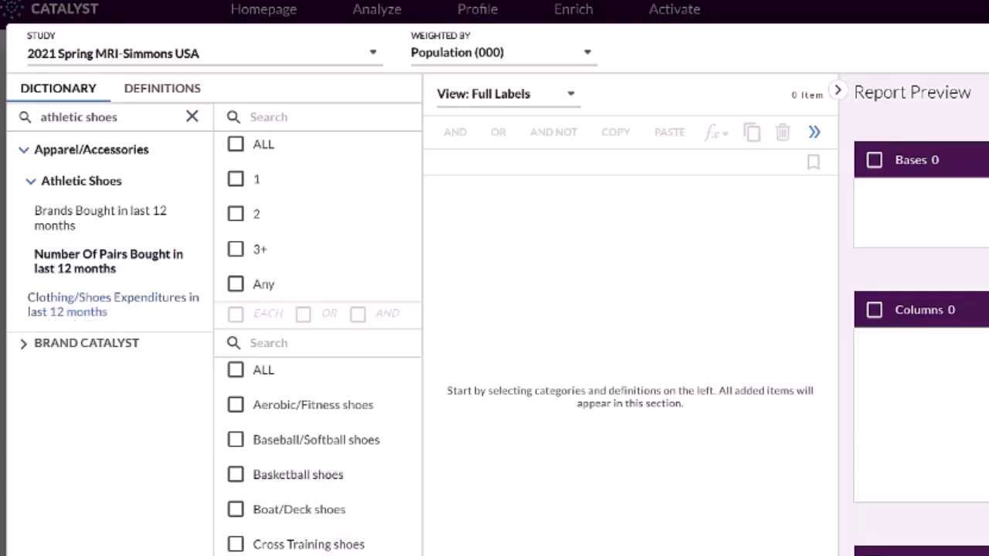
From Clothing/Shoes Expenditures in last 12 months, add the Athletic Shoes items for $26-$50, $51-$100, $101-$200 and $201-$300.
left_click(68, 301)
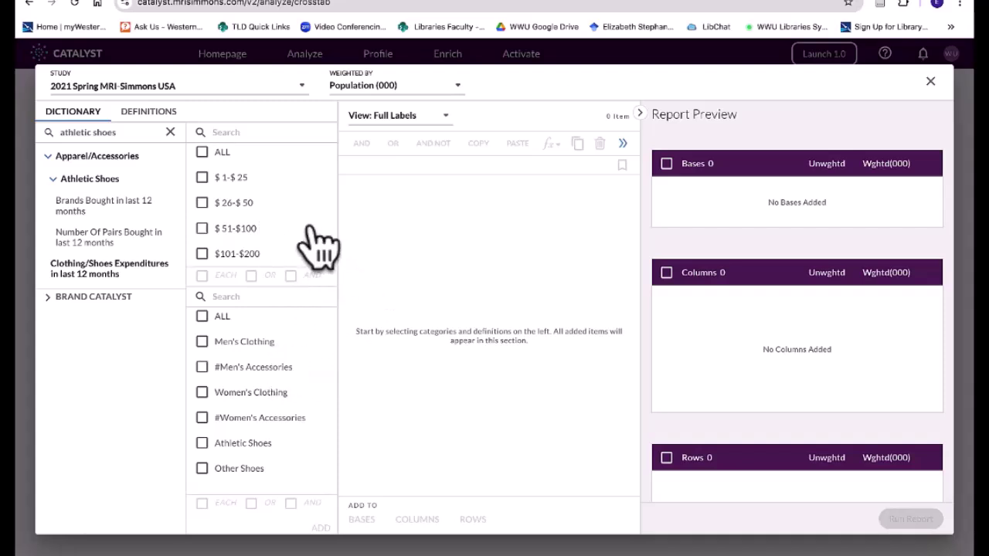
left_click(202, 202)
left_click(231, 228)
left_click(236, 254)
scroll(271, 231, "down", 2)
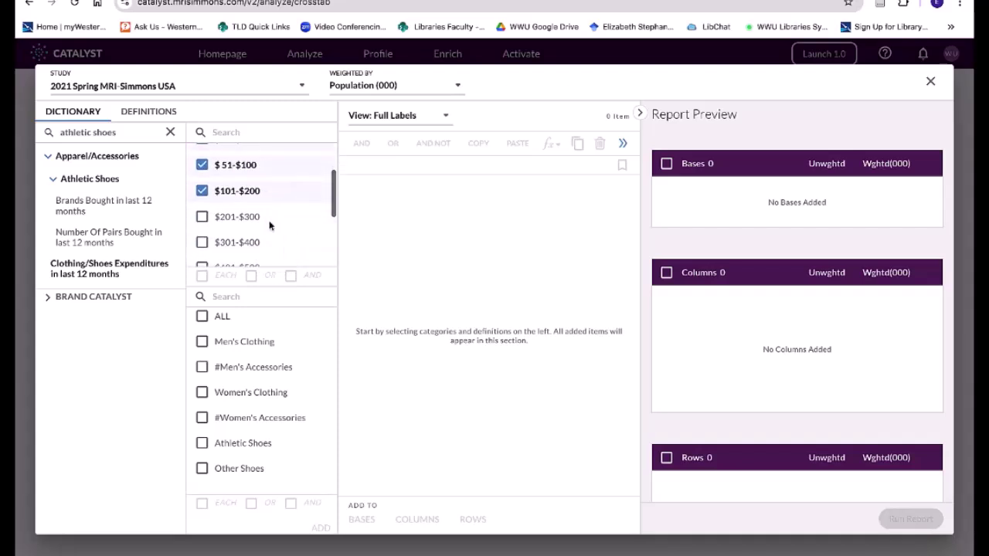
scroll(255, 240, "up", 1)
left_click(224, 255)
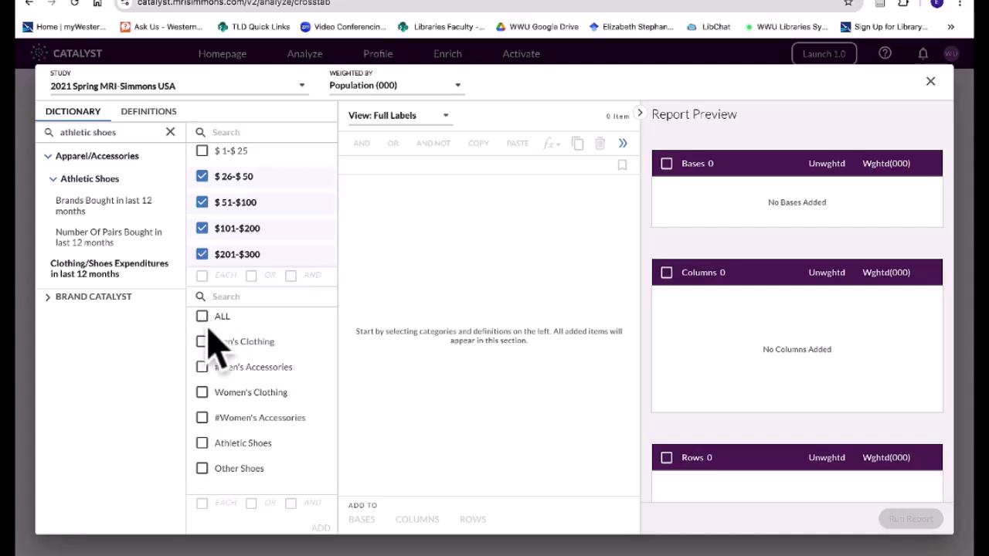
left_click(202, 444)
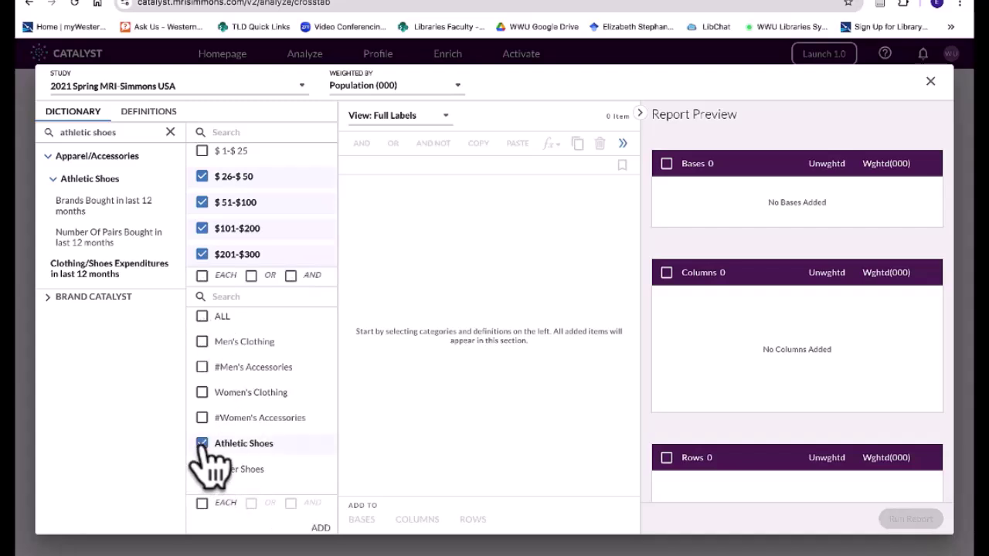
left_click(320, 529)
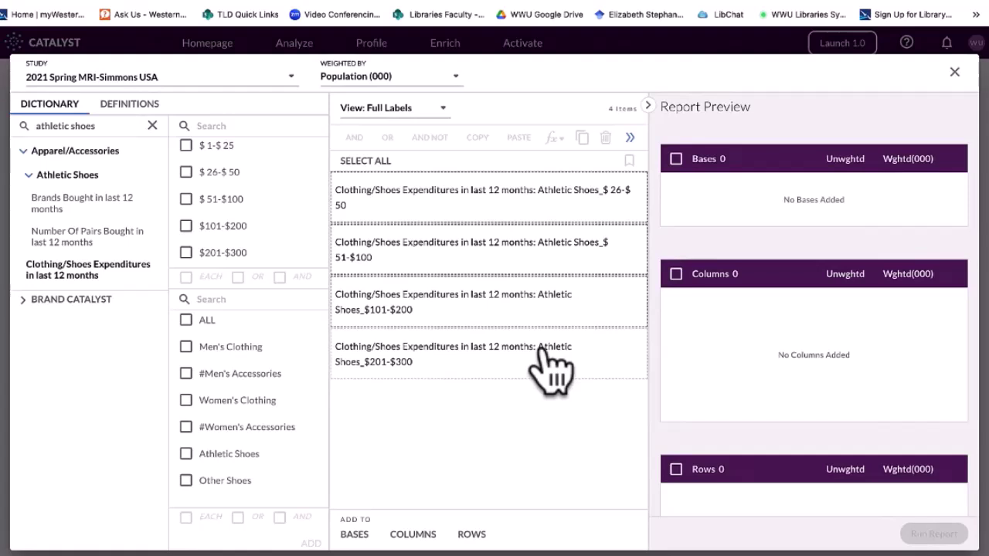
Select all four athletic shoe expenditure items and add them to the report's columns.
scroll(865, 332, "down", 3)
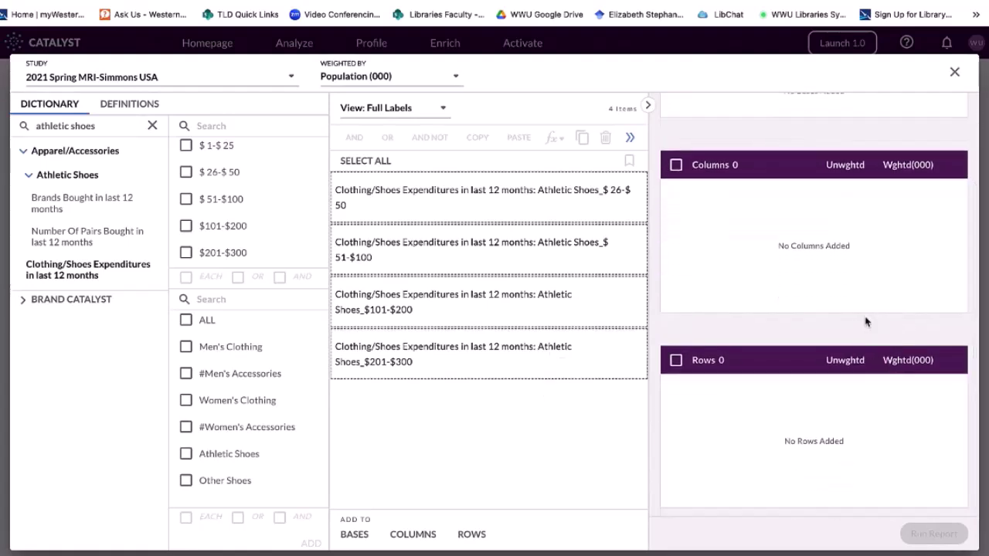
scroll(865, 322, "up", 3)
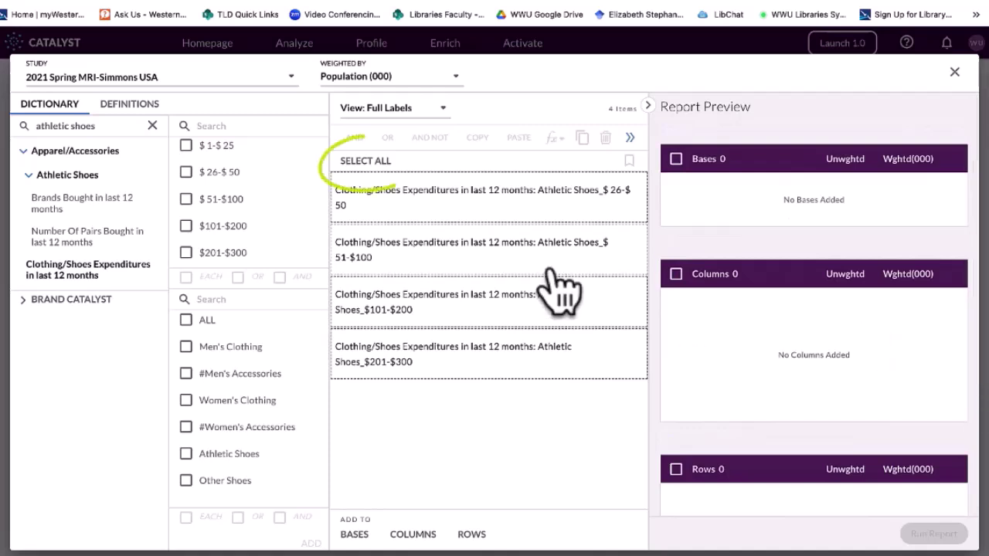
left_click(361, 163)
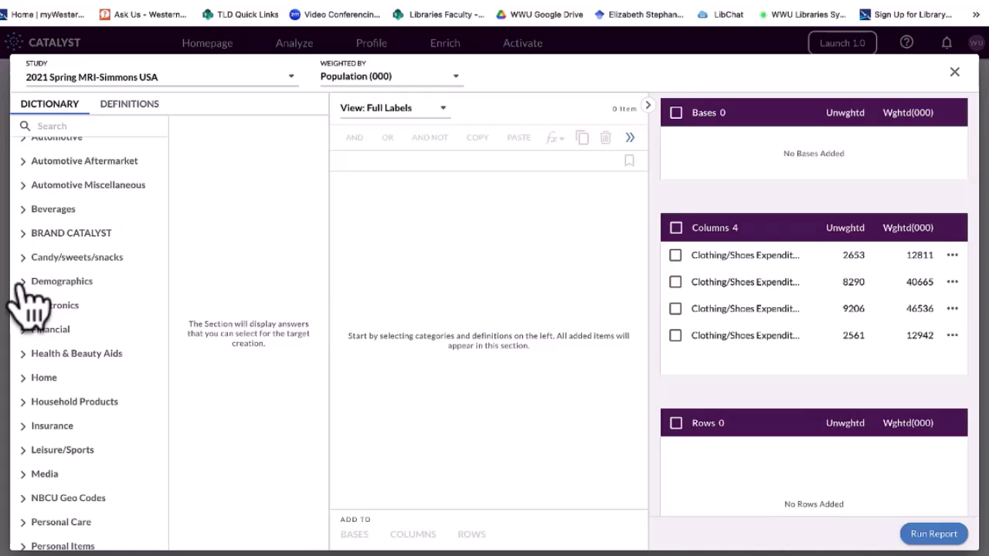
Expand Demographics and its Respondent category in the dictionary and look through the Age answers.
left_click(24, 282)
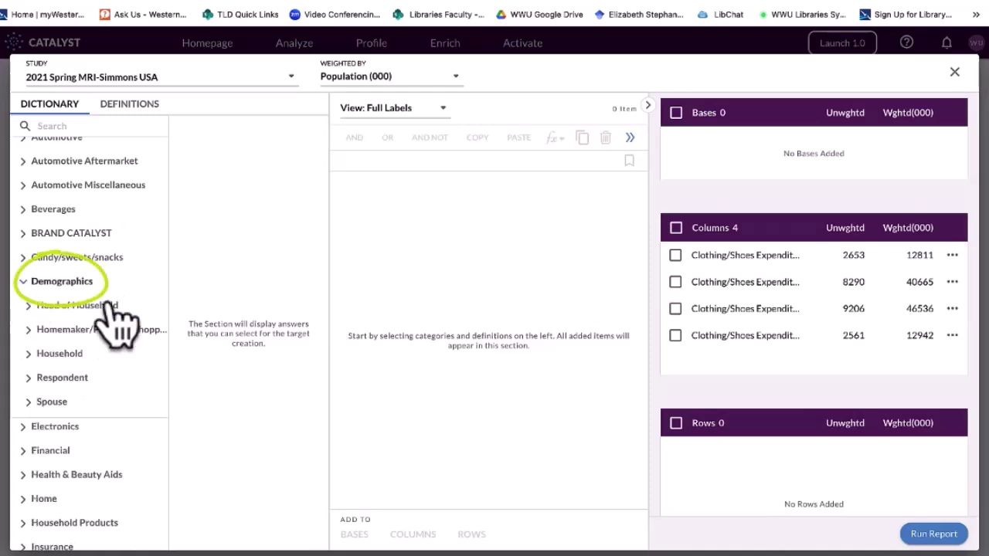
scroll(119, 352, "down", 1)
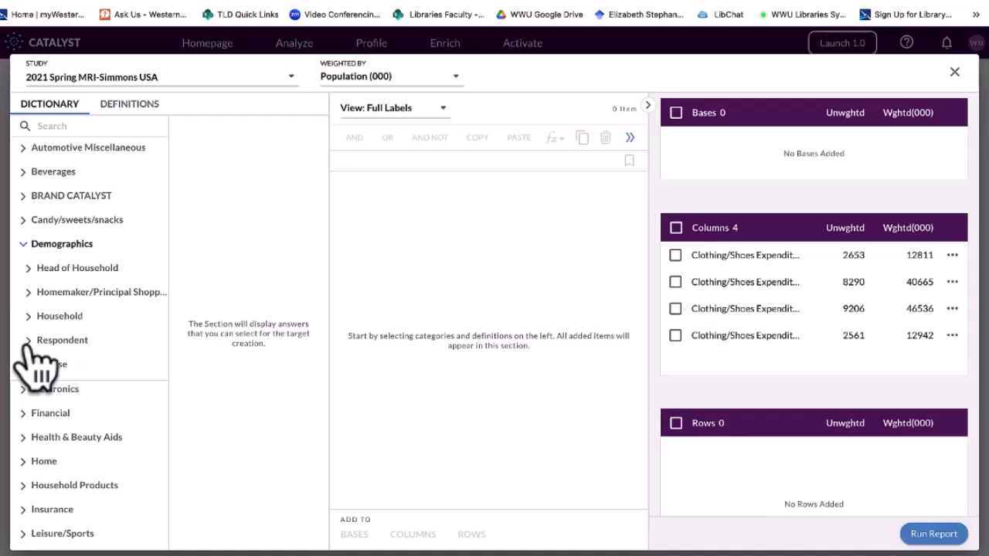
left_click(136, 337)
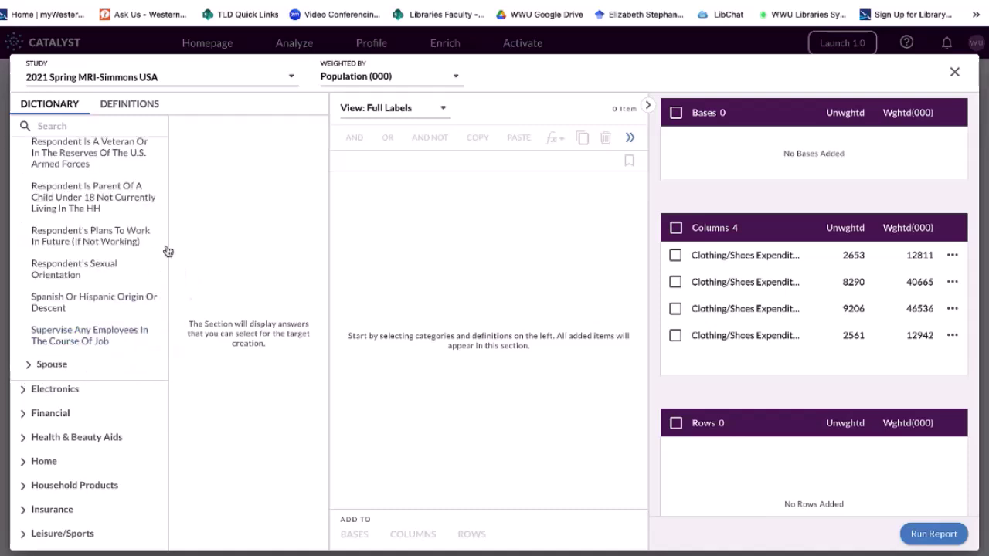
scroll(82, 302, "up", 10)
left_click(41, 292)
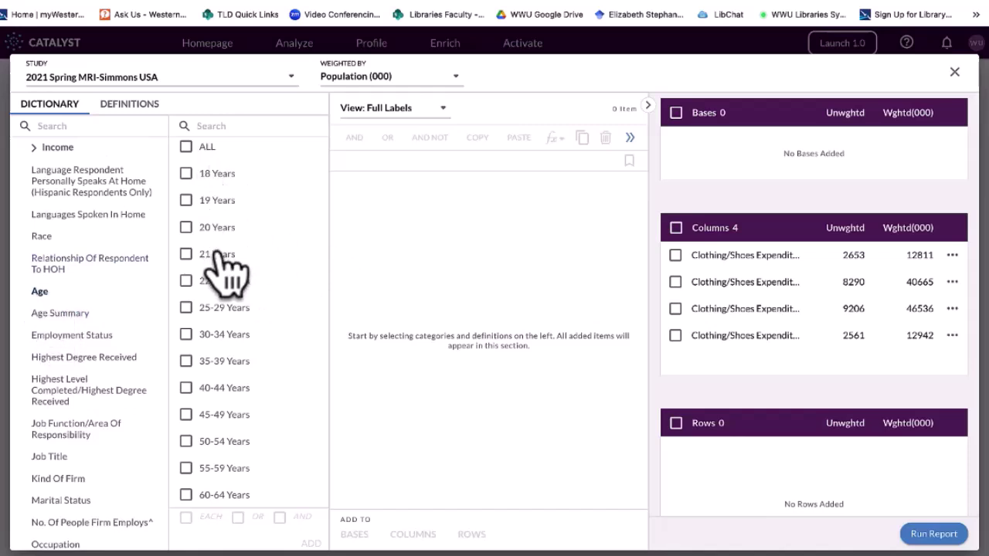
scroll(272, 301, "down", 1)
scroll(274, 309, "down", 1)
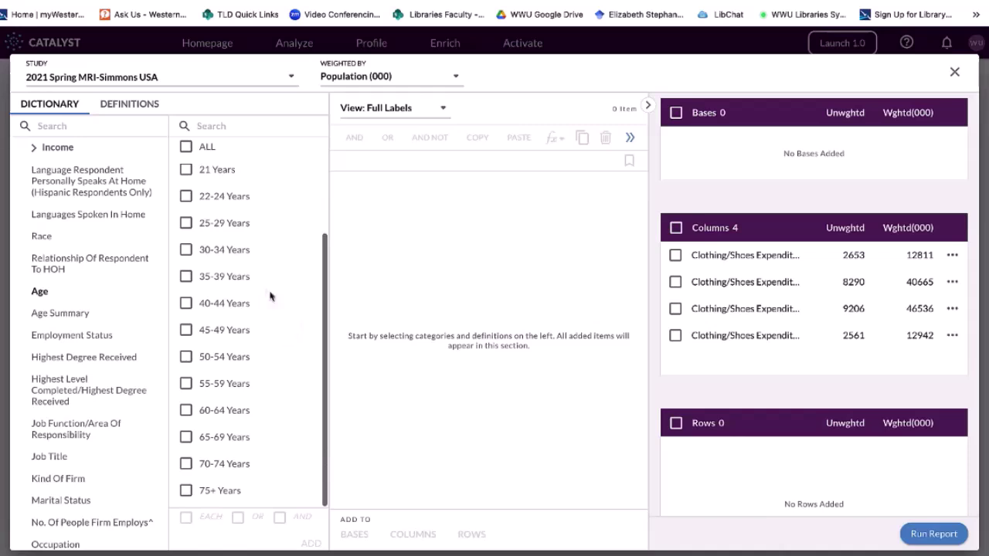
scroll(276, 313, "up", 1)
scroll(270, 295, "up", 2)
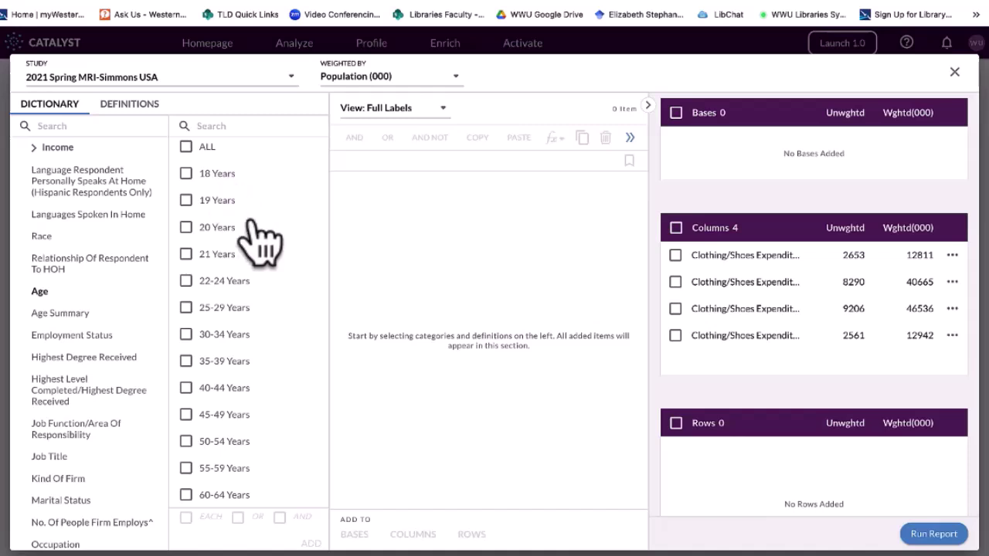
From the respondent Age Summary, add the 25-34, 35-44, 45-54 and 55-64 answers to the selection list.
left_click(58, 315)
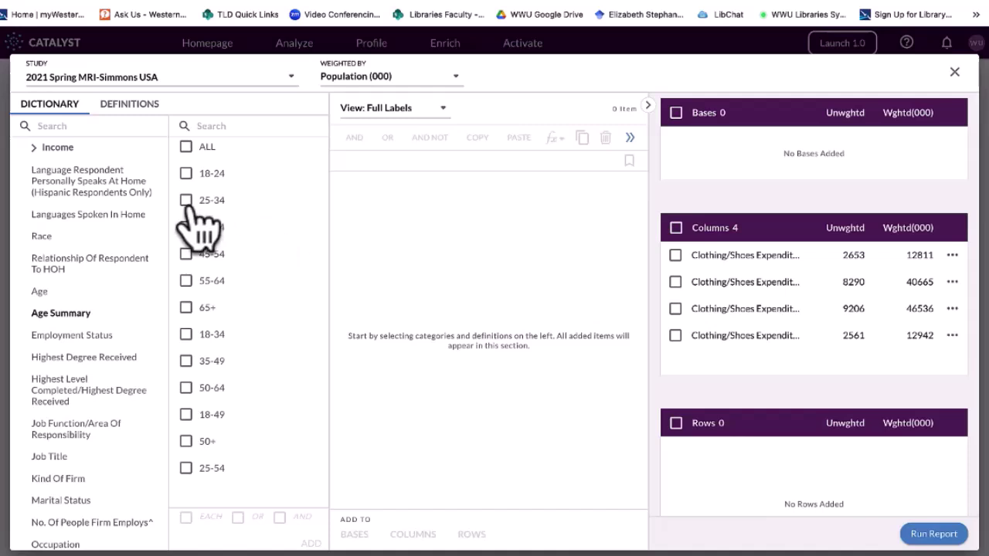
left_click(187, 202)
left_click(186, 228)
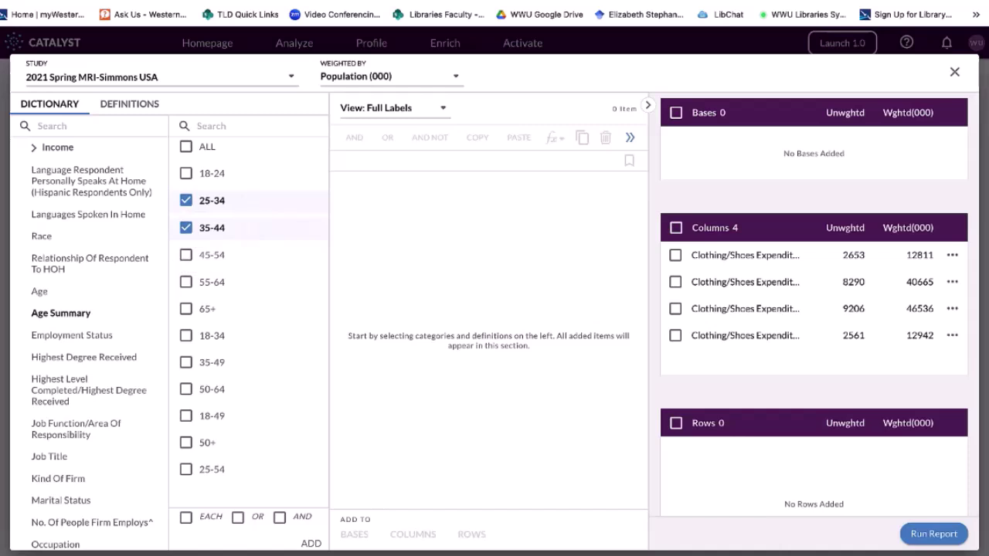
left_click(185, 255)
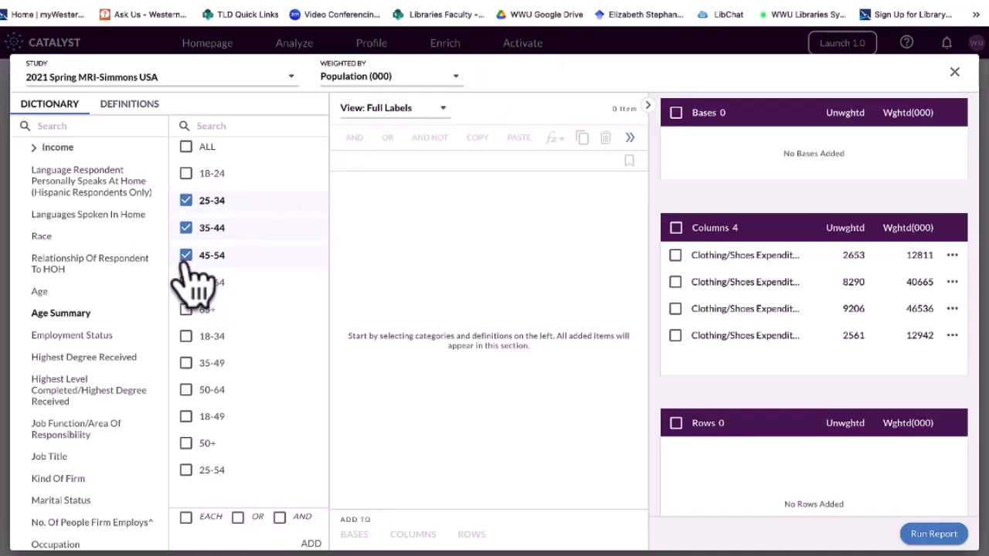
left_click(186, 283)
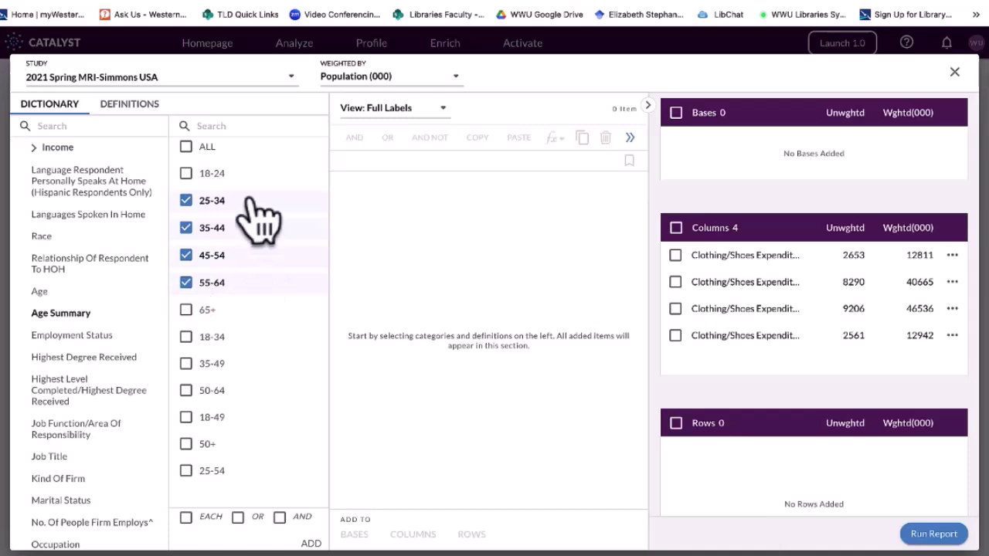
left_click(311, 541)
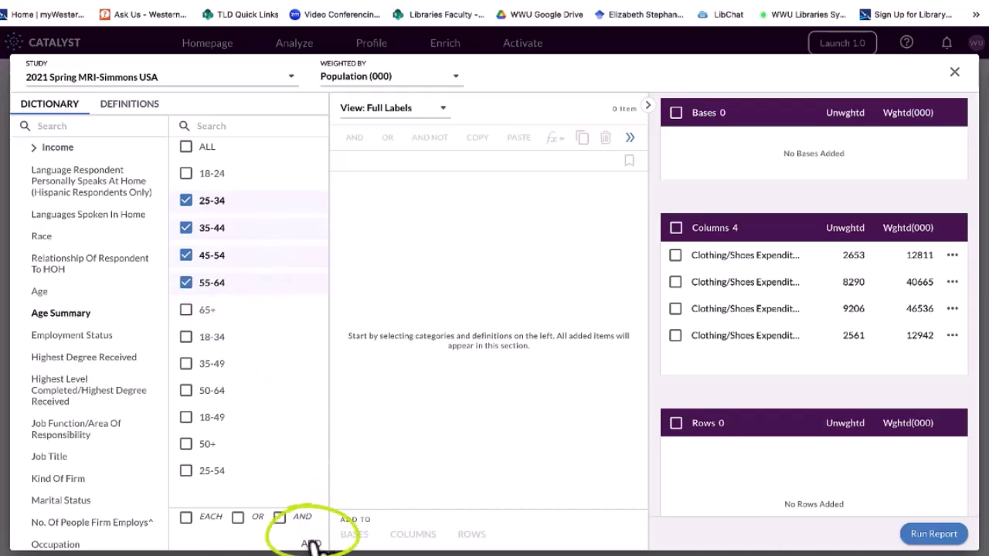
left_click(312, 543)
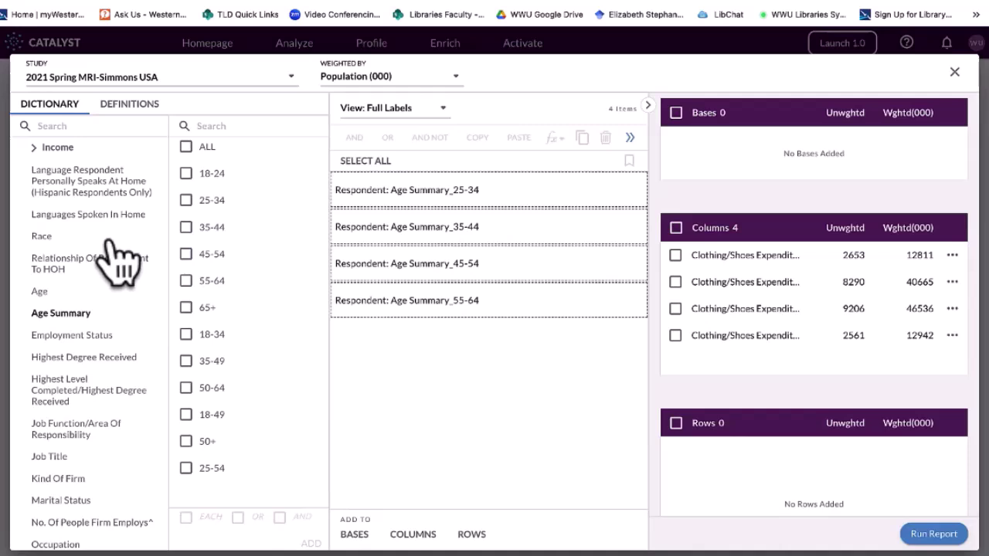
Search the dictionary for "gender" and clear the search.
scroll(111, 247, "up", 1)
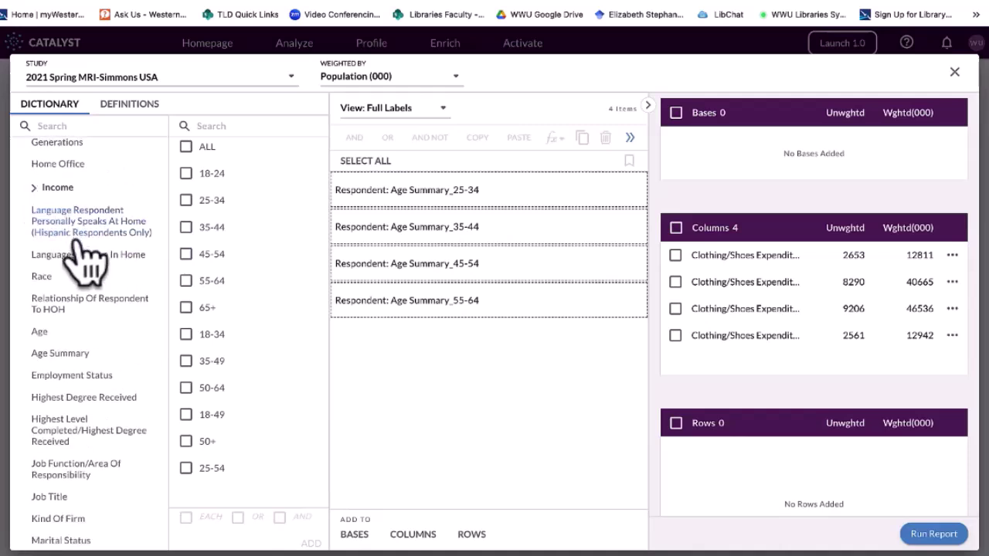
scroll(85, 263, "up", 6)
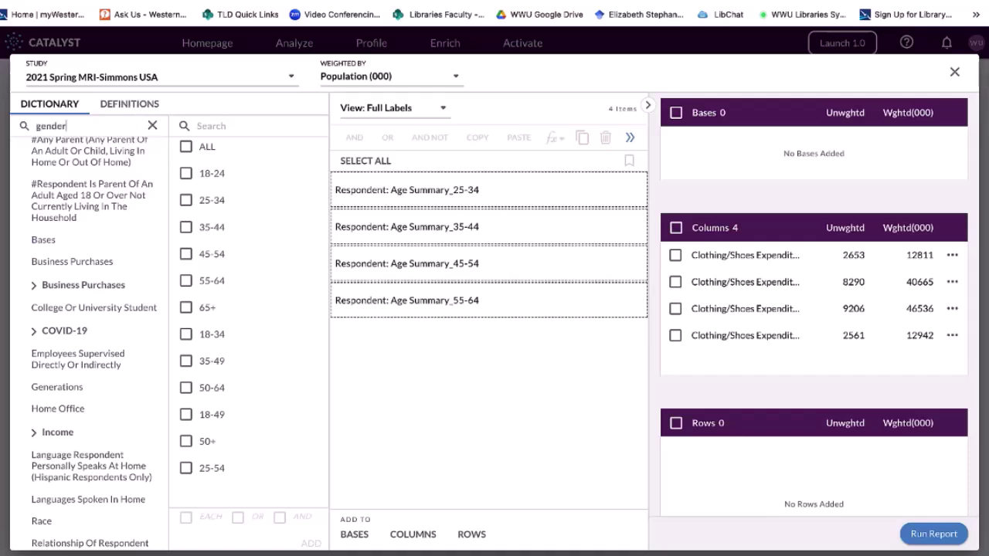
key("Return")
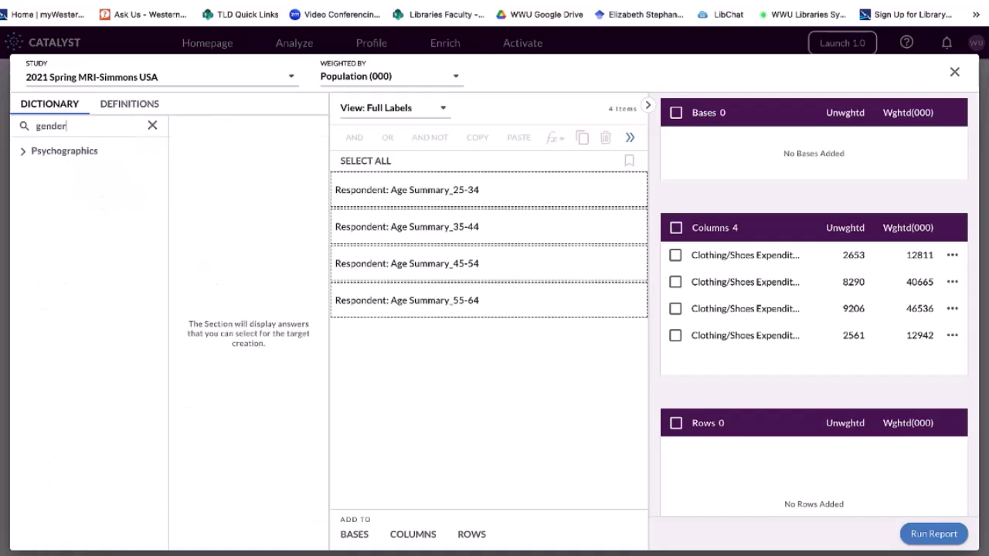
left_click(152, 126)
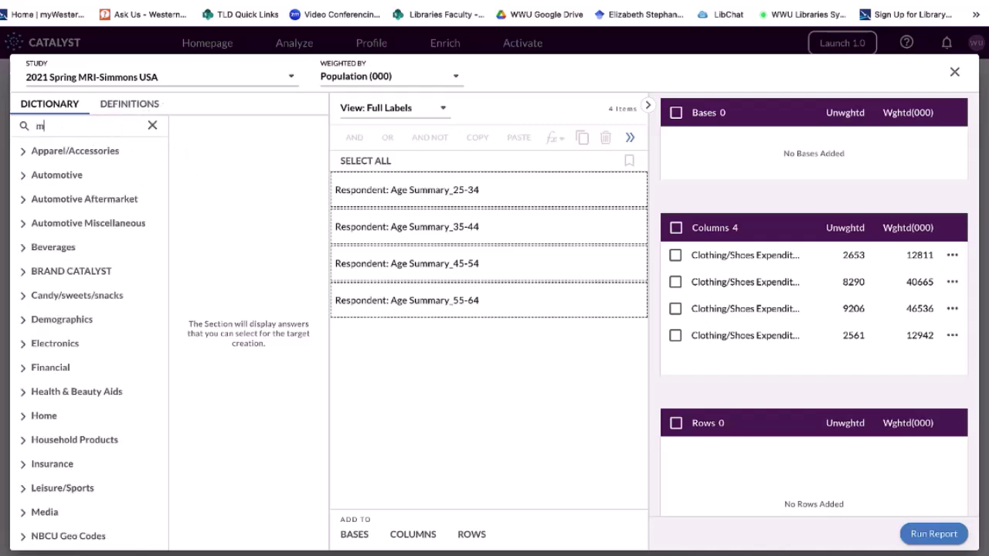
Search the dictionary for "men" and add the Men and Women answers from the Respondent Bases under Demographics.
key("Return")
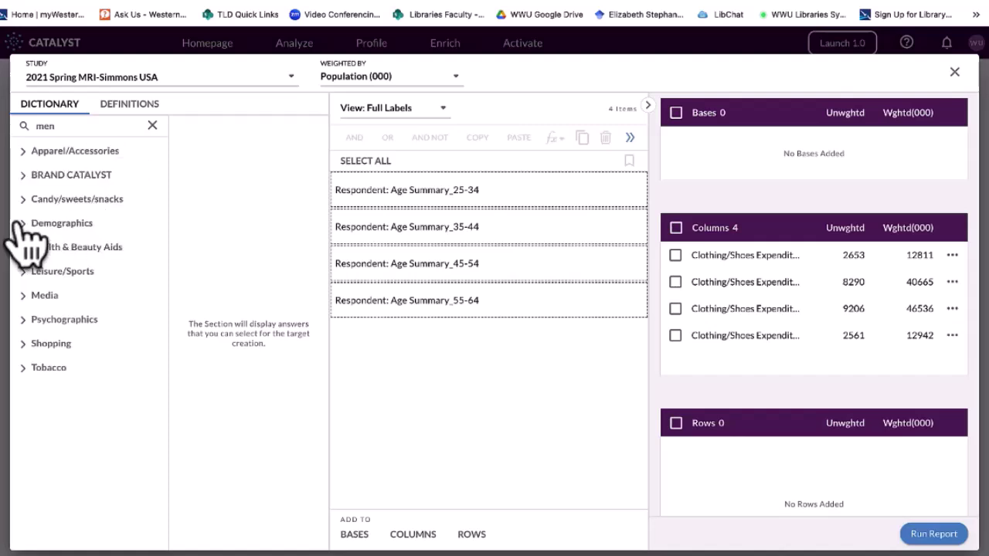
left_click(19, 223)
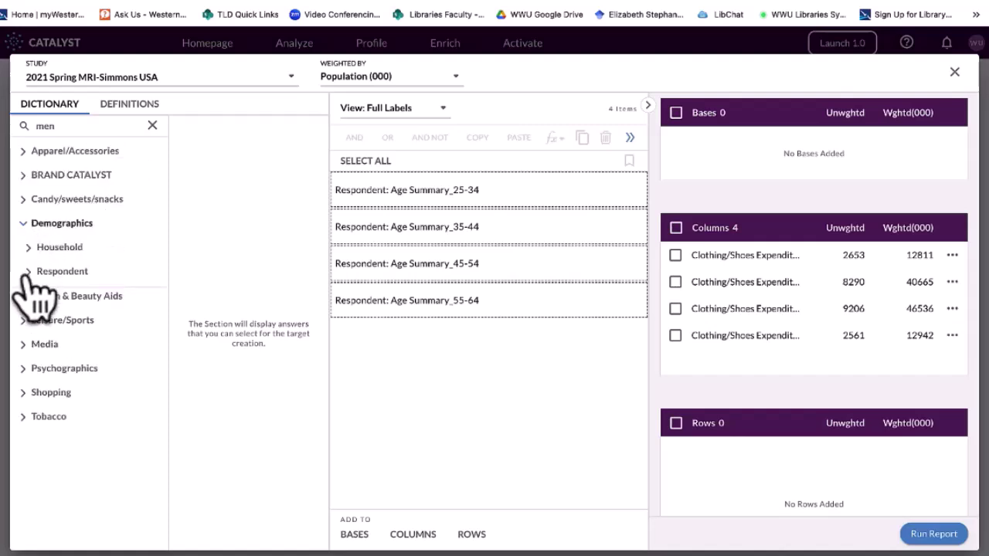
left_click(28, 272)
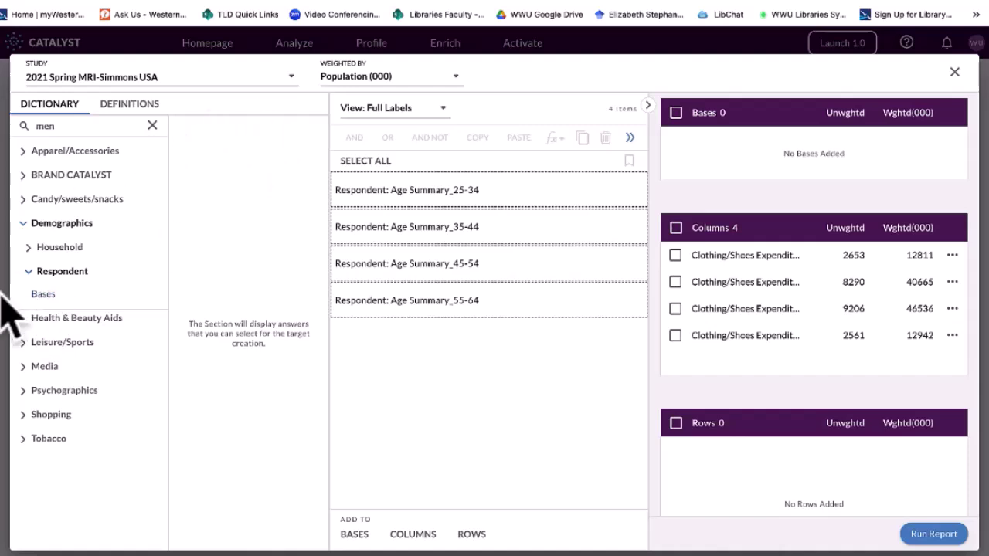
left_click(45, 296)
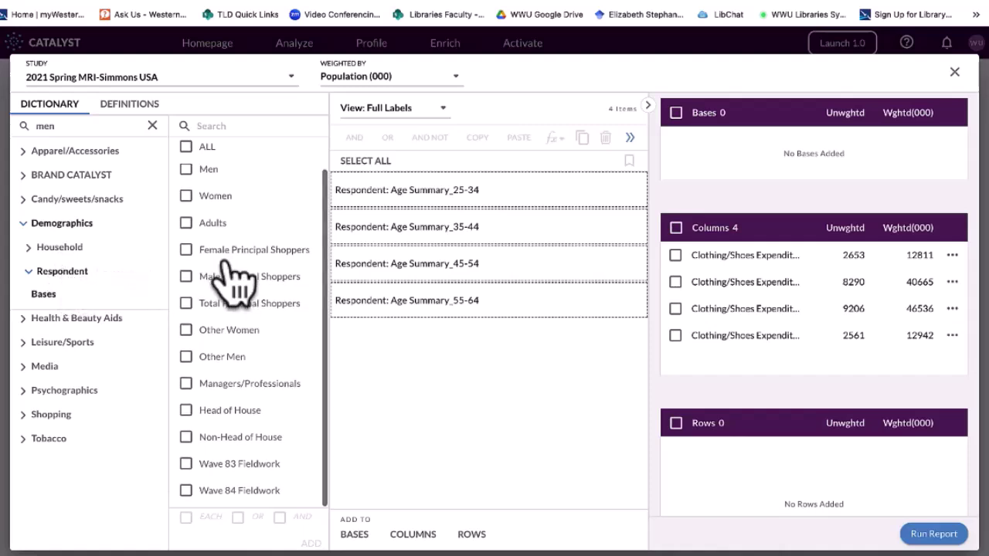
left_click(190, 184)
left_click(186, 201)
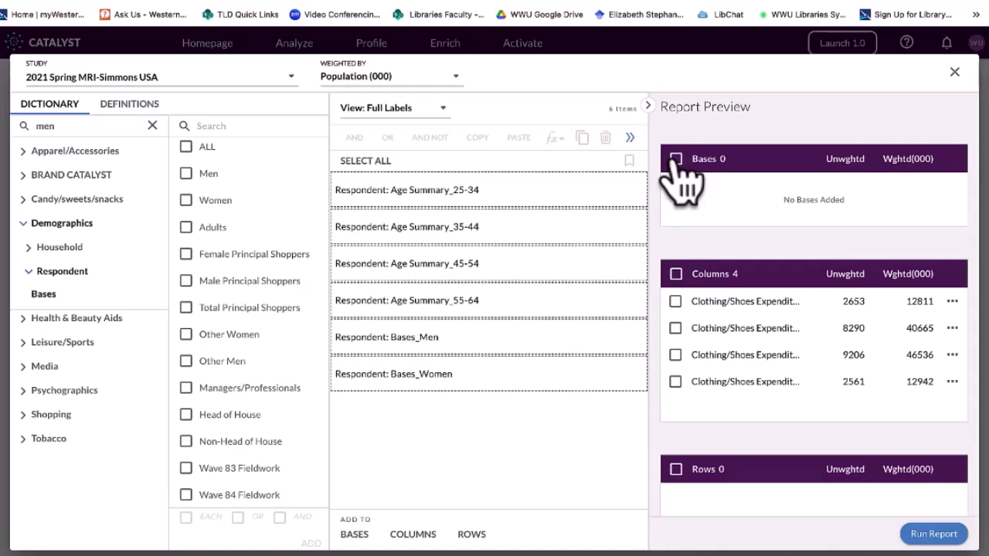
Combine Age Summary 25-34 with Men using AND and add the combination to the report's rows.
scroll(778, 261, "down", 3)
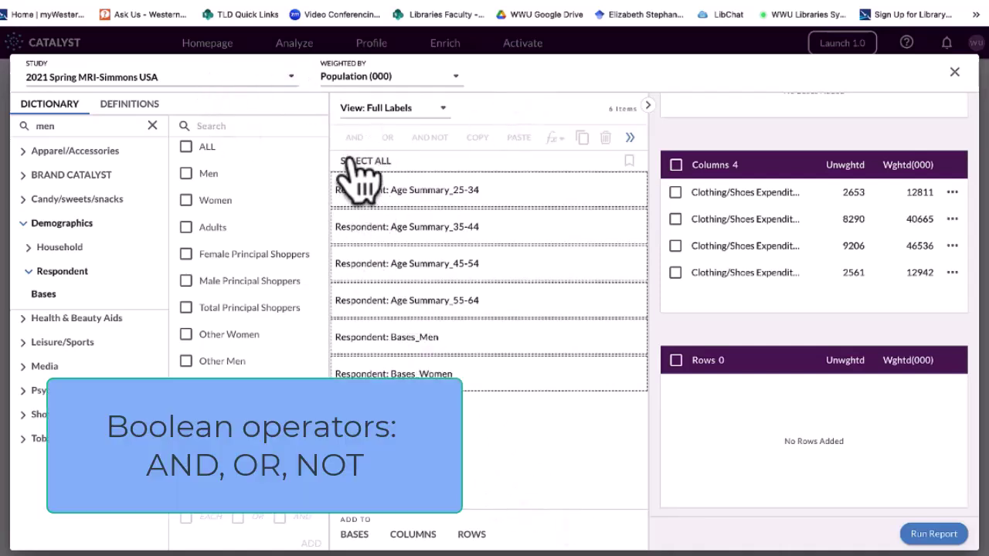
left_click(406, 338)
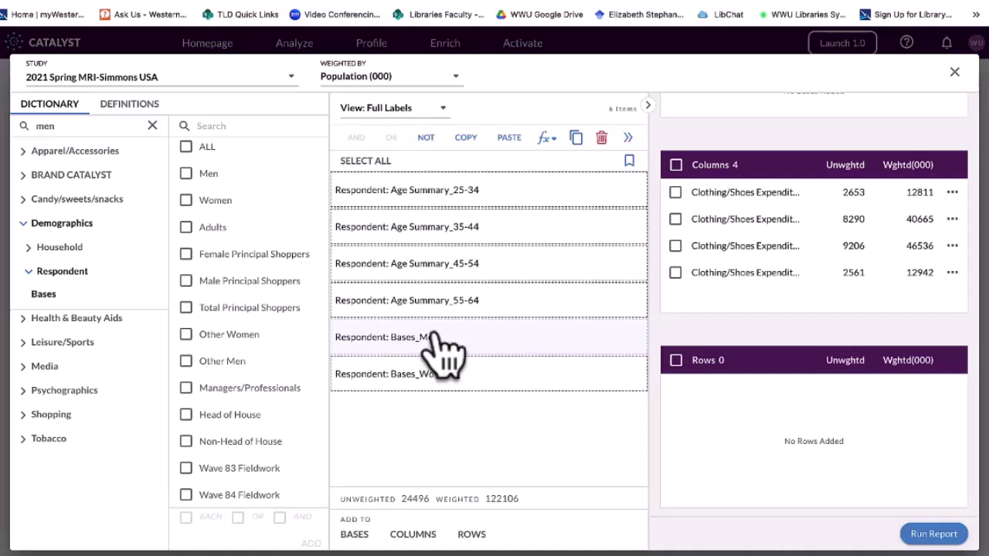
left_click(454, 193)
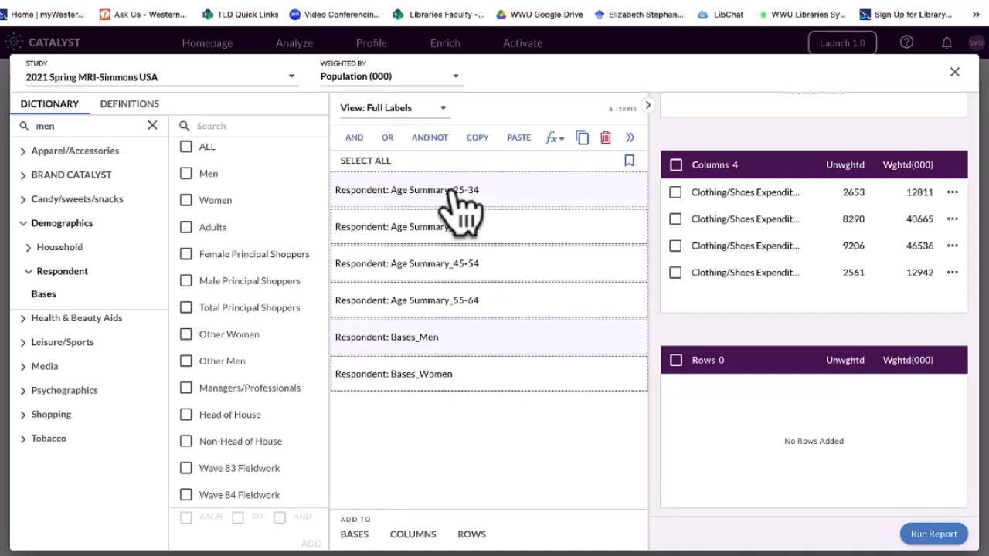
left_click(354, 137)
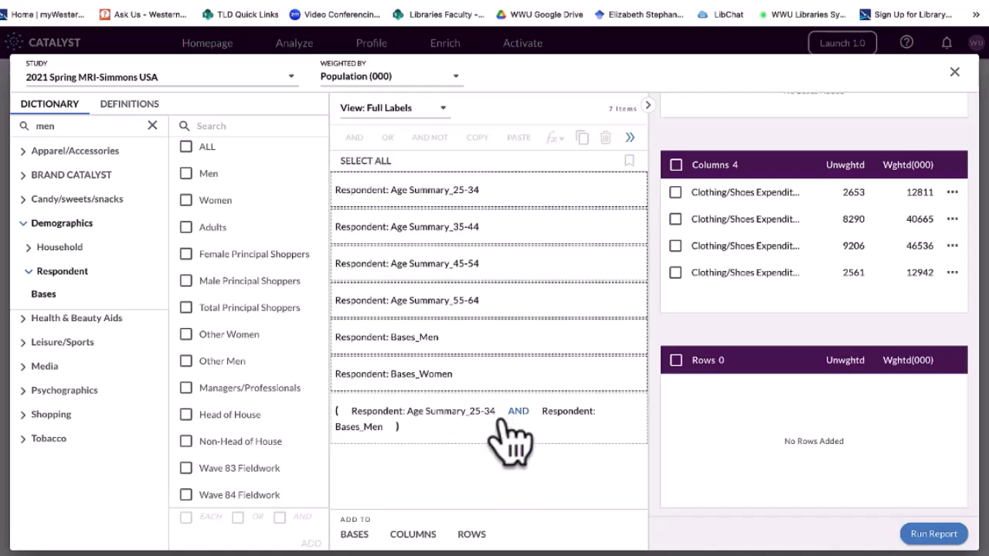
left_click_drag(489, 441, 861, 425)
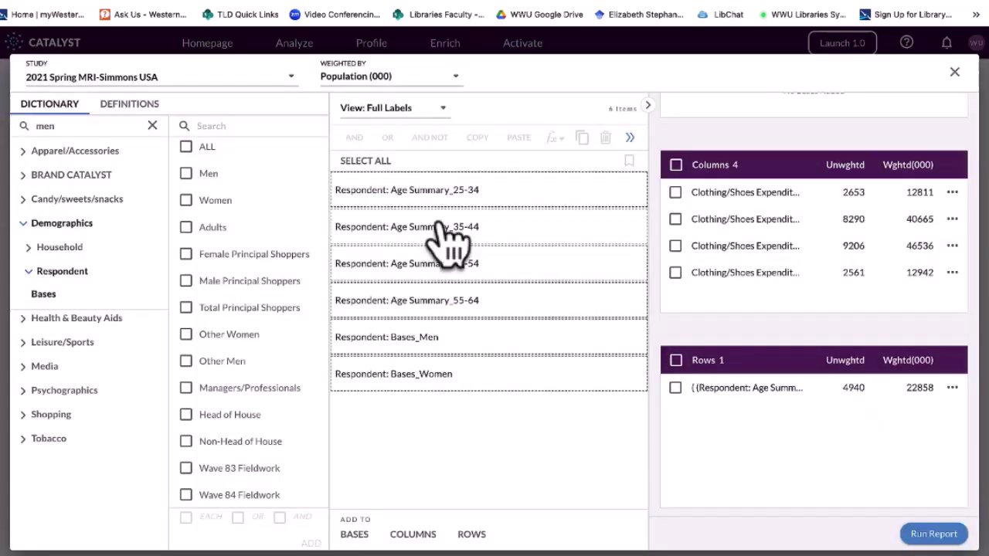
Combine Men with the 35-44, 45-54 and 55-64 age groups in turn using AND and add each combination to the rows.
left_click(471, 340)
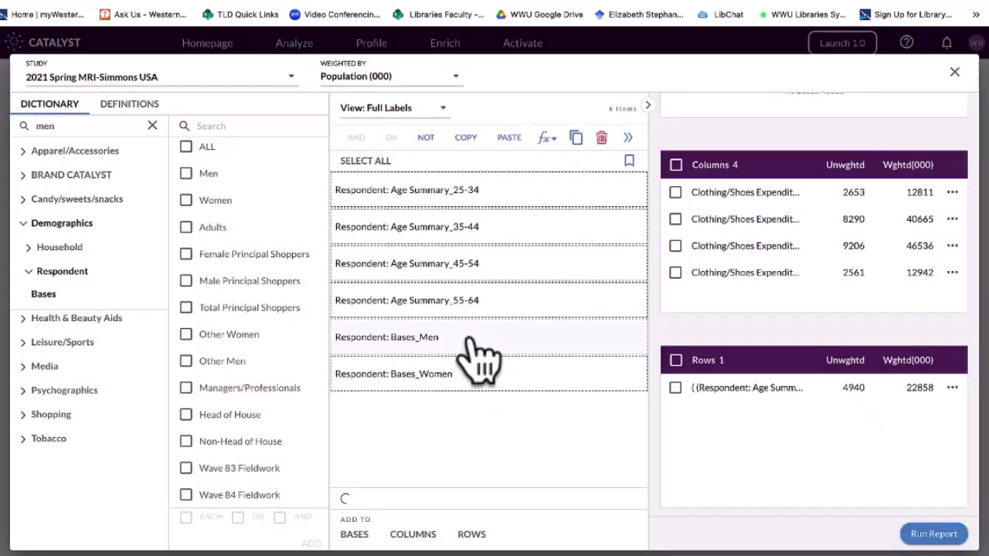
left_click(468, 232)
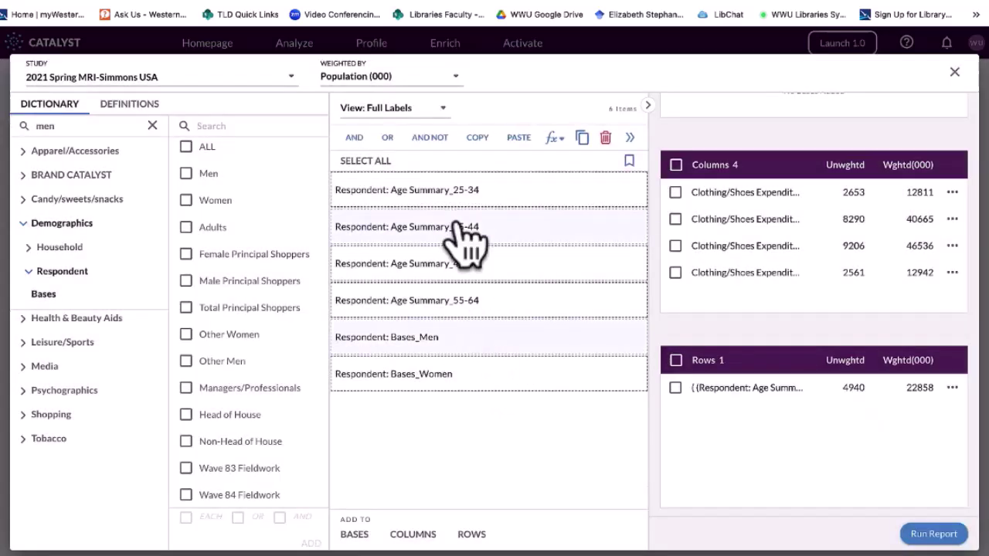
left_click(353, 137)
left_click_drag(691, 452, 790, 435)
left_click(390, 338)
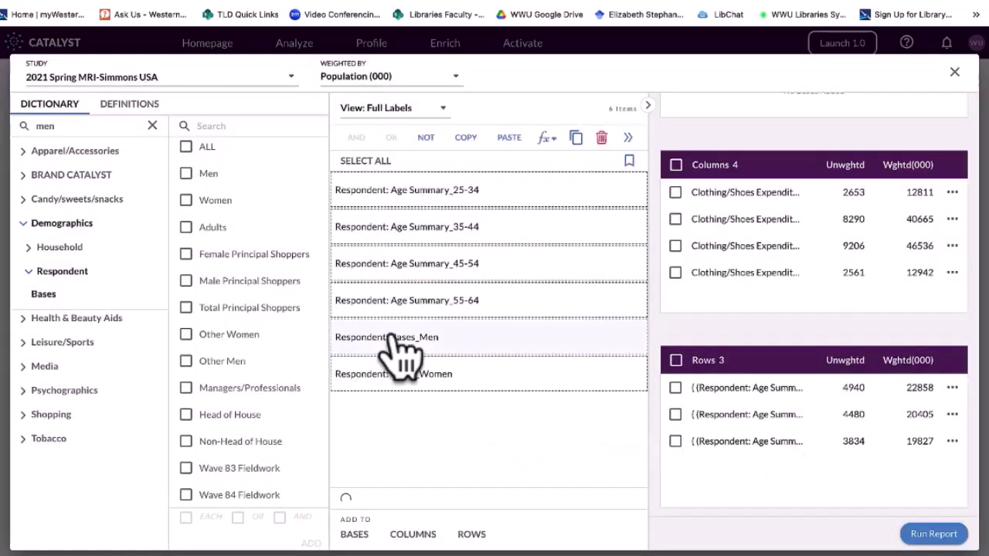
left_click(413, 304, "ctrl")
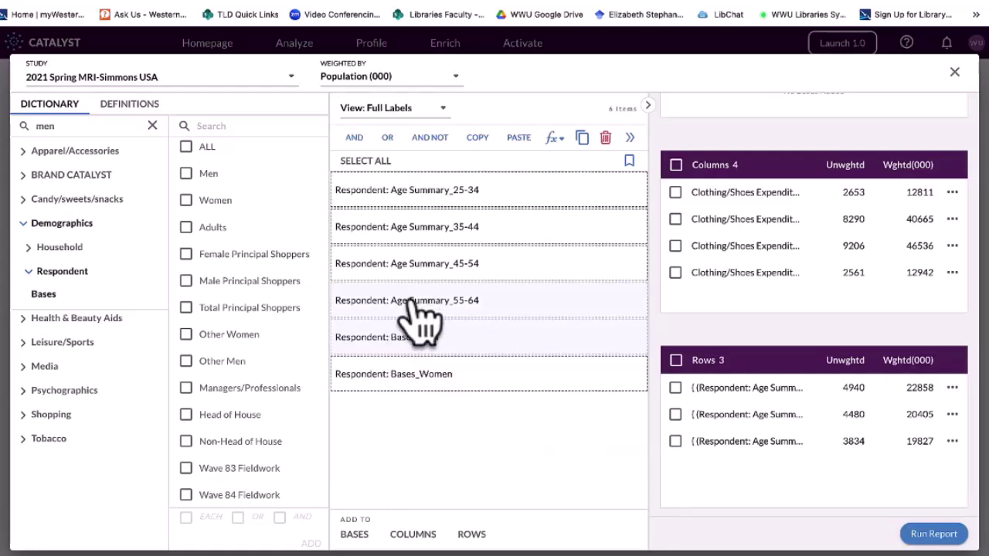
left_click(353, 138)
left_click_drag(767, 451, 776, 456)
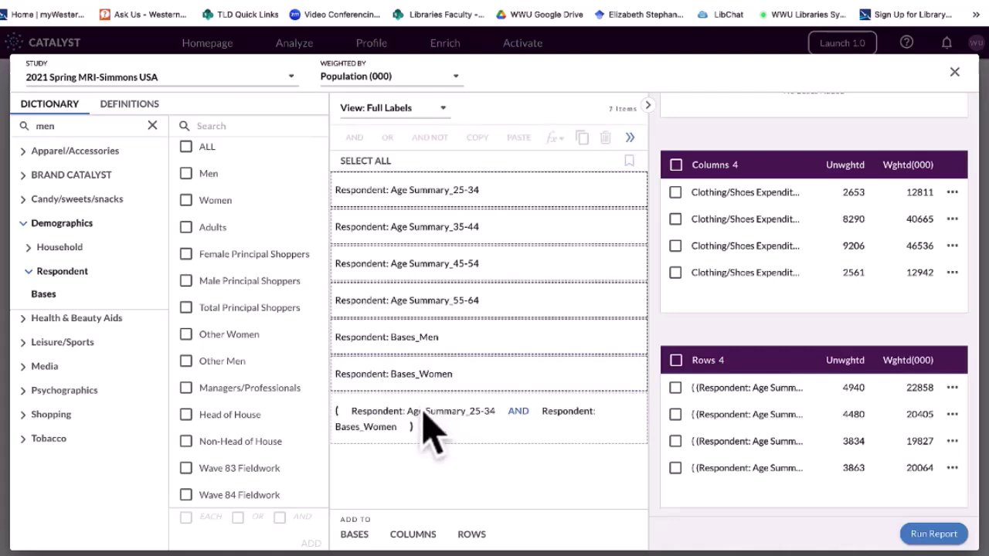
Add the Women combinations, starting with age 25-34, to the rows and move the uncombined Age Summary_55-64 and Bases_Women rows back to the selection list.
left_click_drag(430, 423, 804, 479)
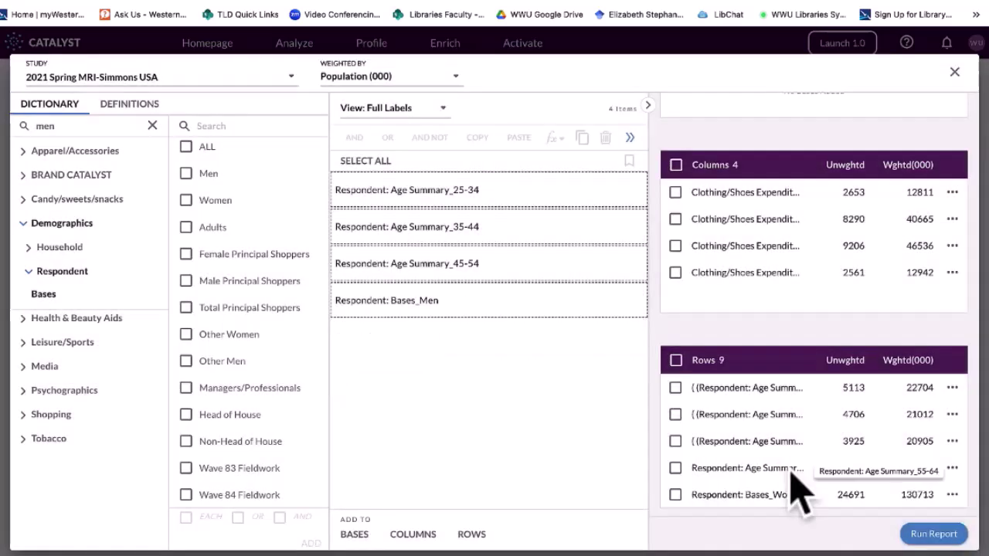
left_click(675, 494)
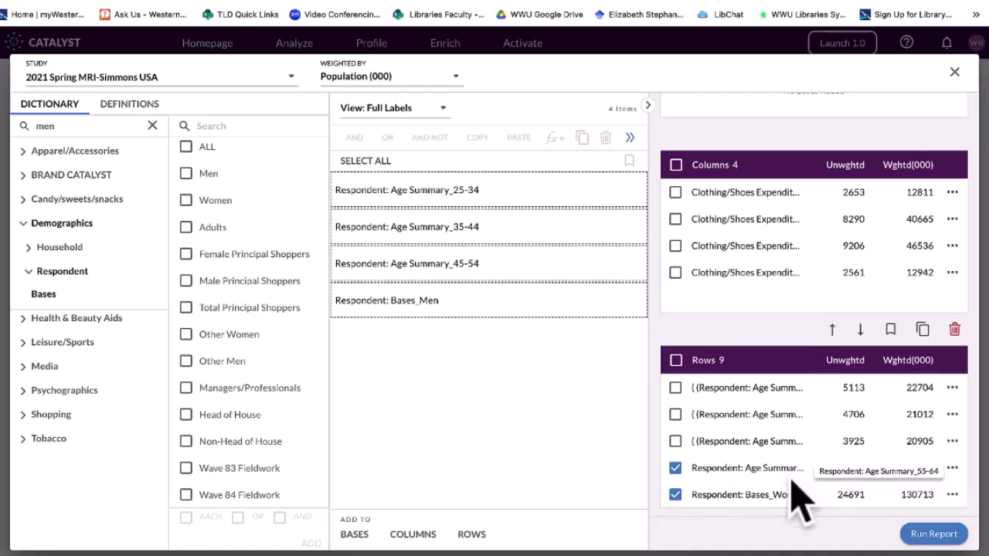
left_click_drag(795, 487, 481, 375)
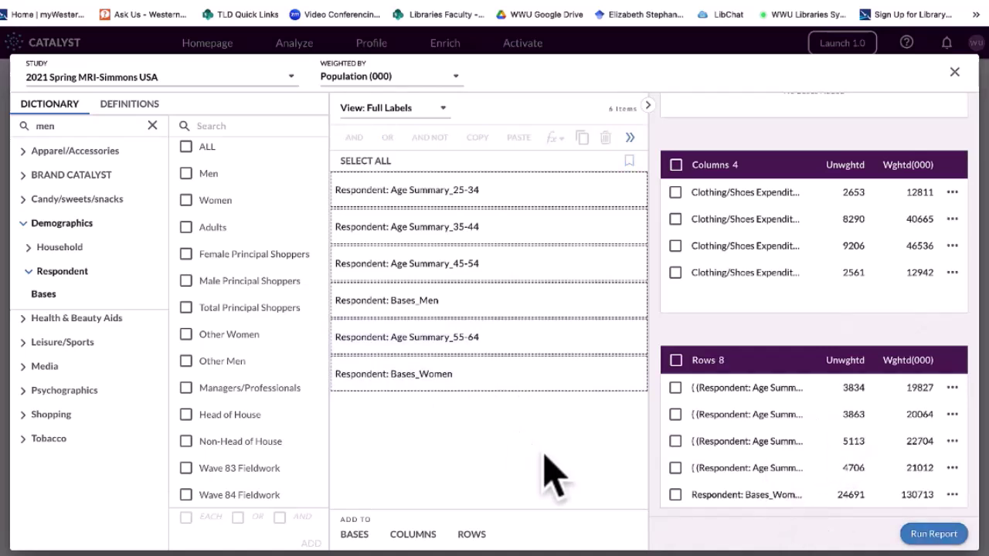
Run the crosstab report and accept clearing the items left in the selection box.
scroll(739, 434, "down", 1)
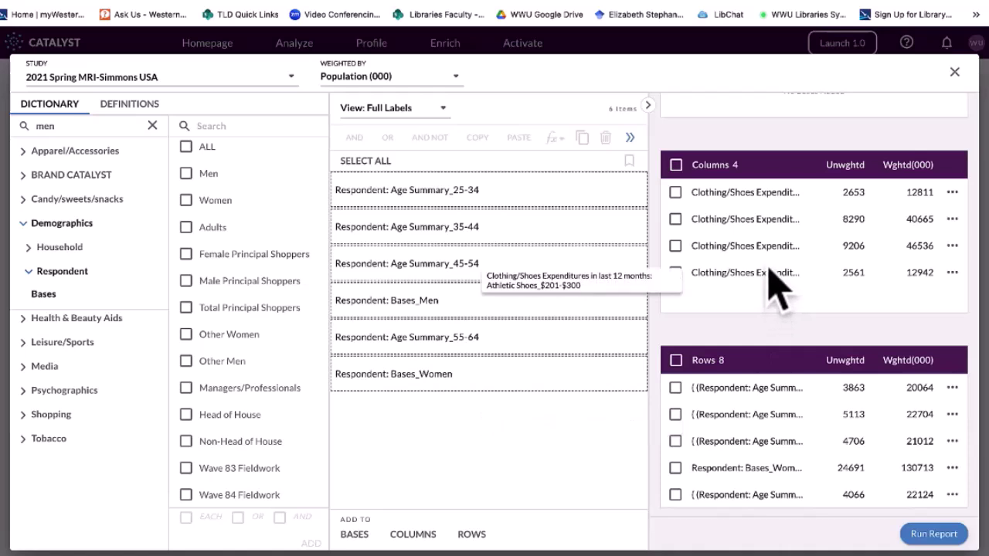
scroll(781, 288, "up", 2)
scroll(781, 287, "down", 2)
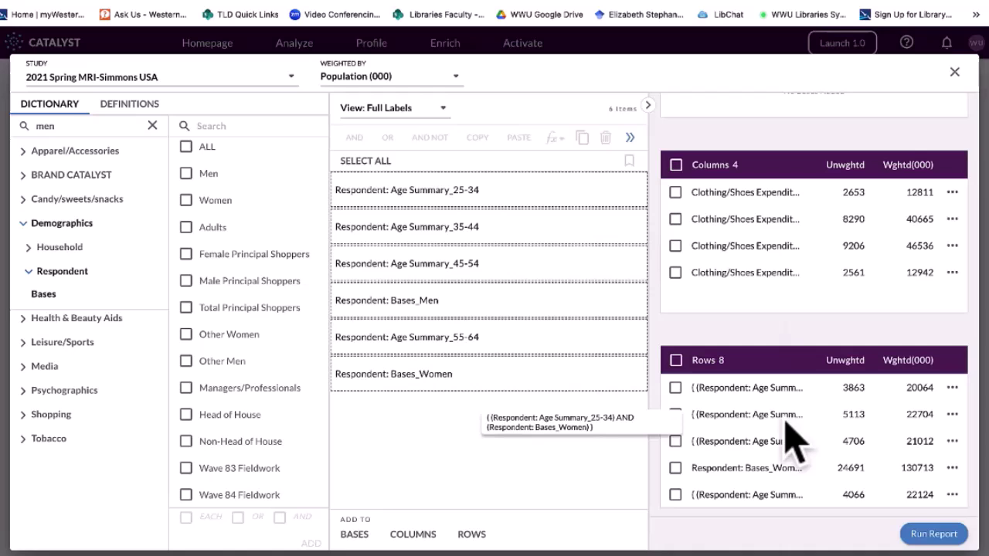
scroll(785, 421, "up", 6)
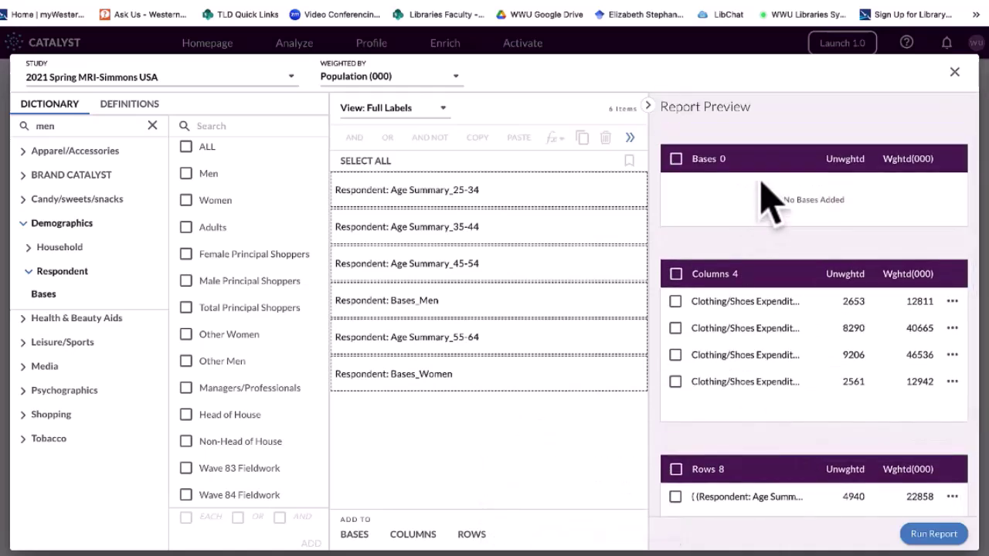
scroll(801, 224, "down", 2)
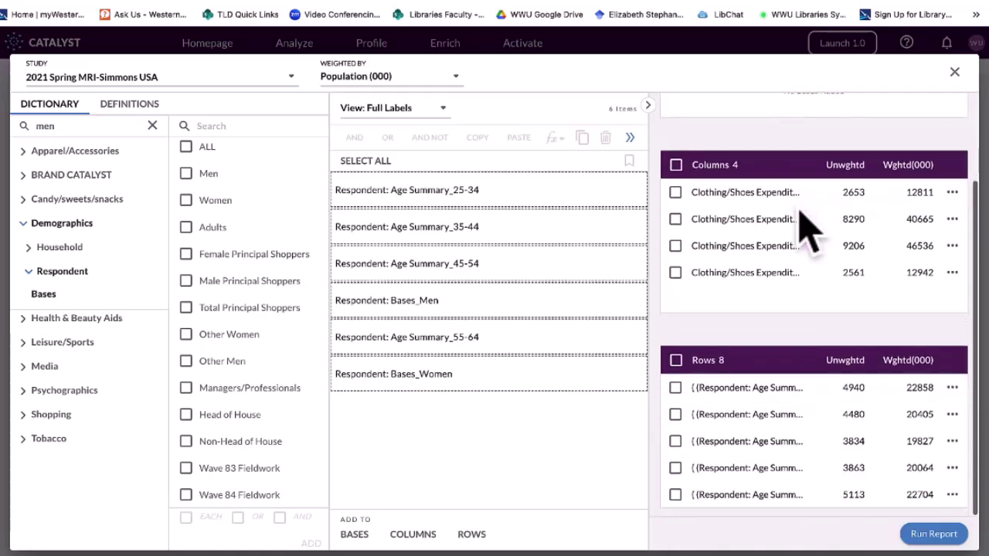
left_click(933, 534)
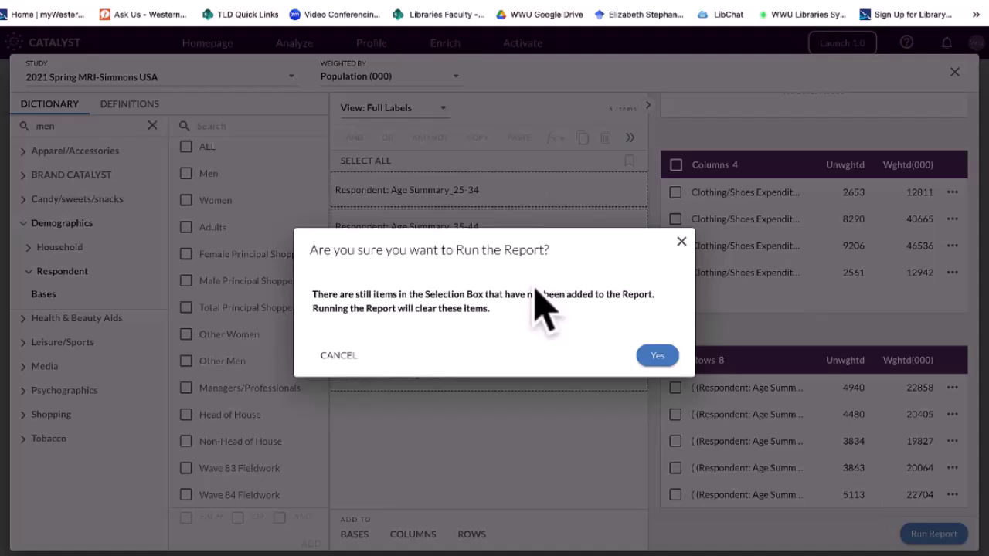
left_click(647, 358)
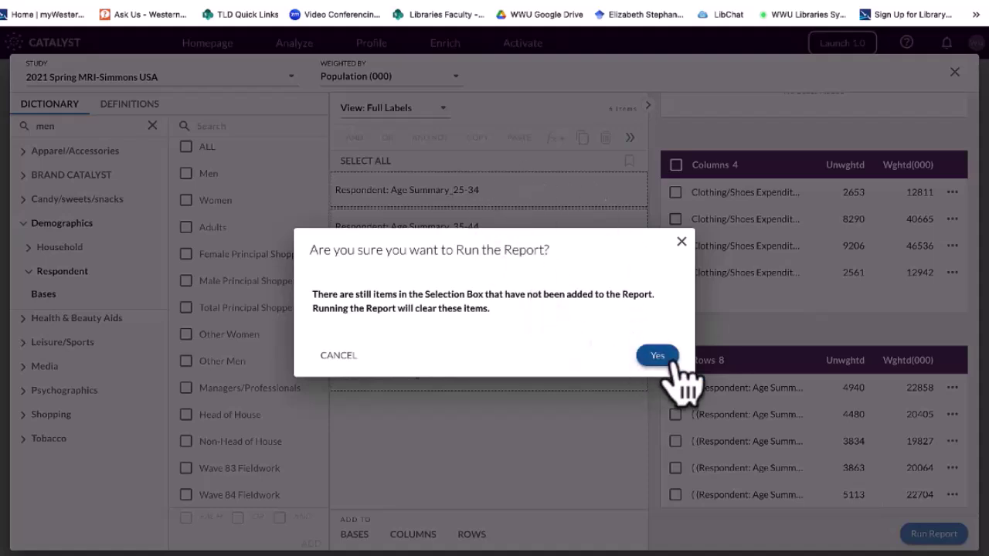
left_click(669, 357)
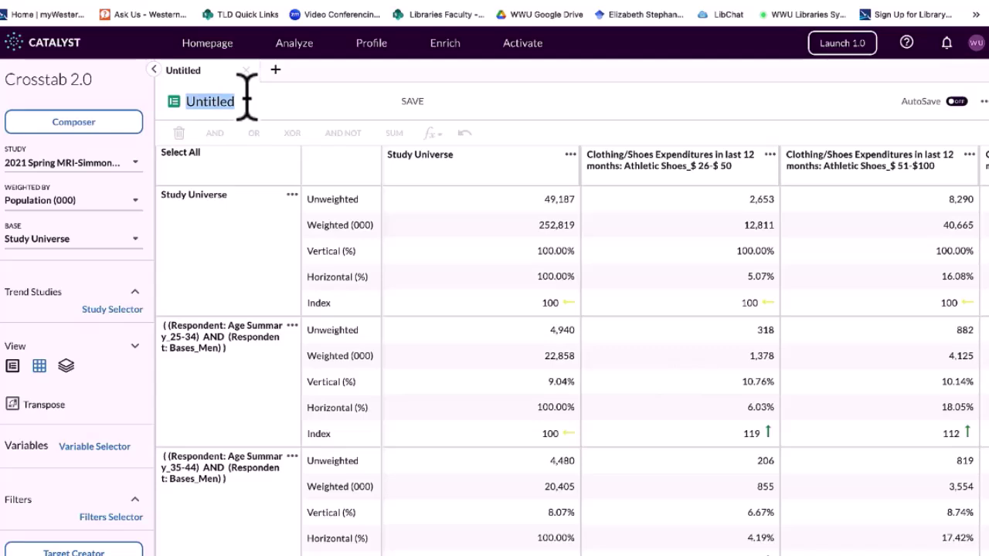
Name the crosstab report Athletic Shoes Demo and save it.
type("Athletic Shoes Deom")
left_click(409, 100)
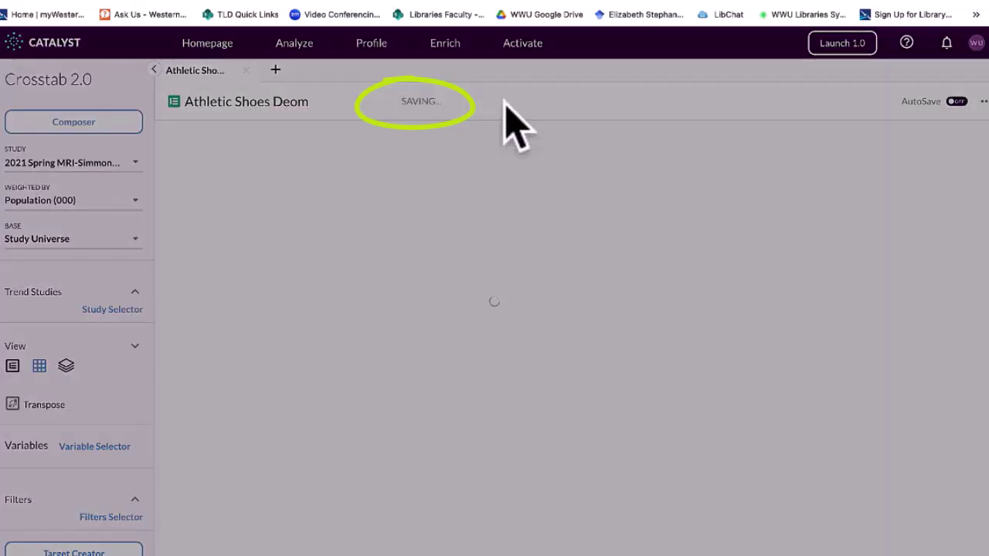
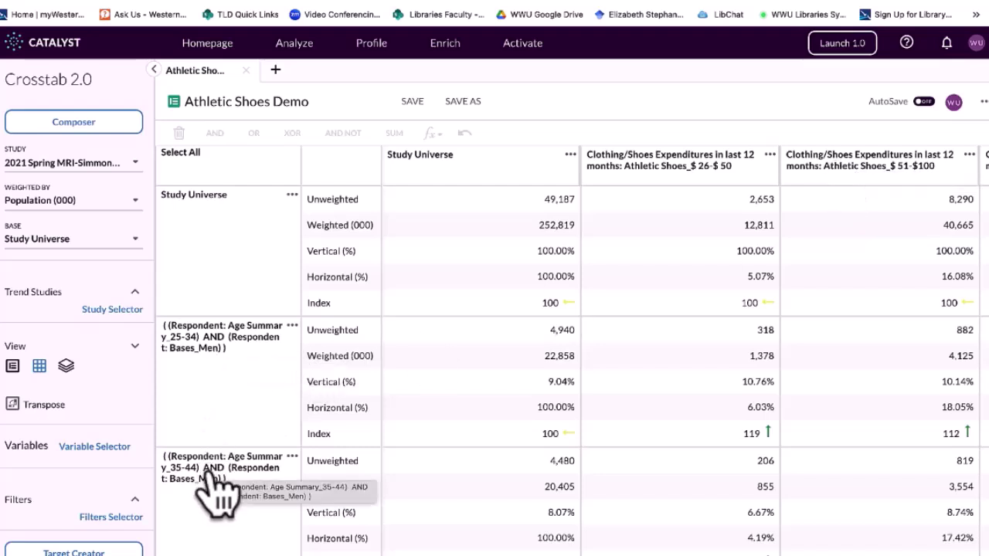
Look at the sort, scale and rename options for the Men 25-34 row, close them, and review the measures listed for Study Universe.
left_click(292, 326)
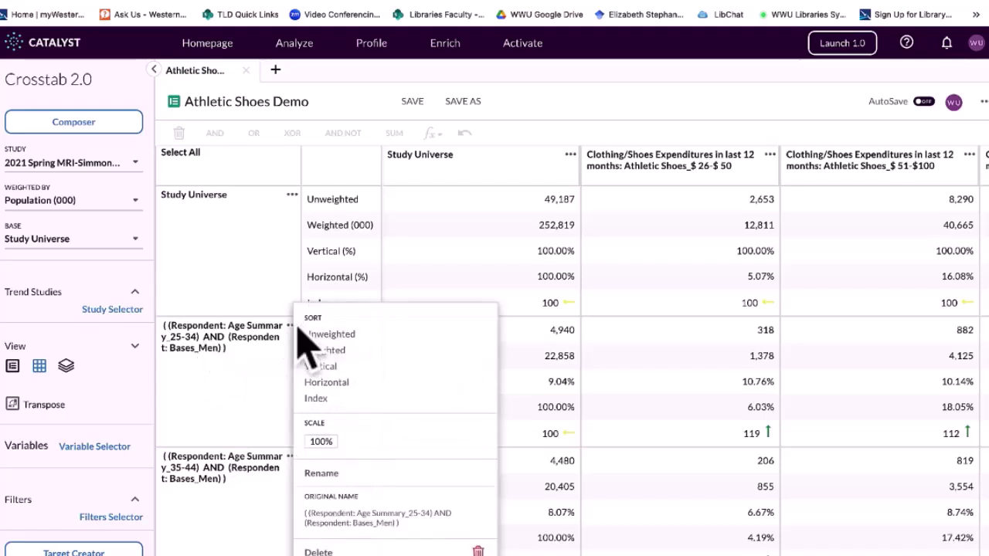
left_click(243, 353)
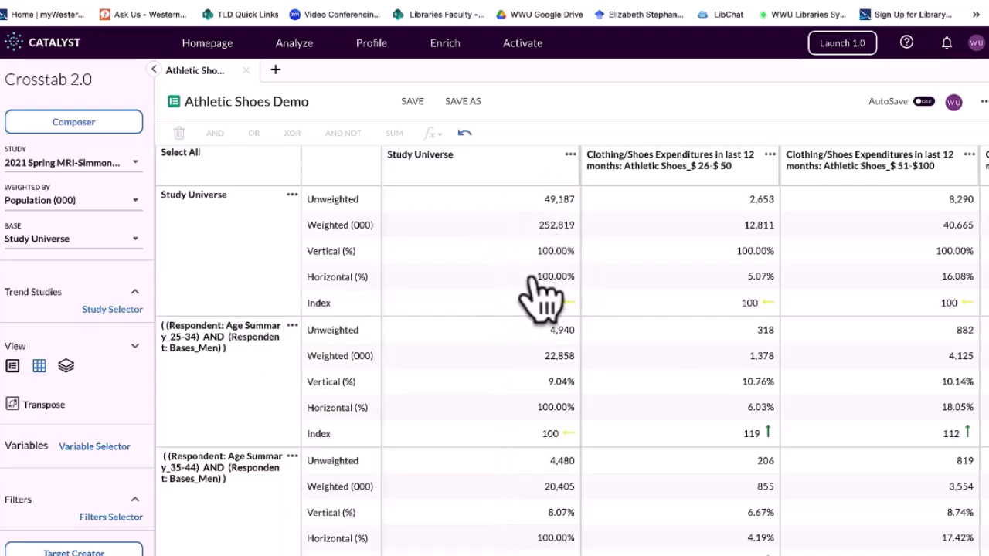
left_click_drag(375, 218, 347, 300)
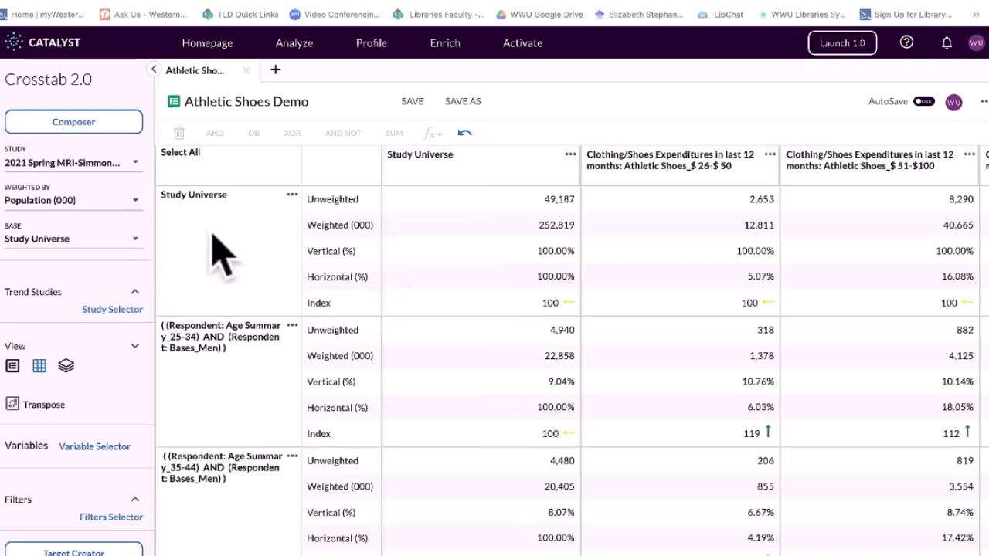
Examine the vertical percentage, horizontal percentage and index for Men 25-34 in the $26-$50 and $51-$100 athletic shoe columns.
scroll(563, 253, "right", 3)
scroll(563, 253, "right", 2)
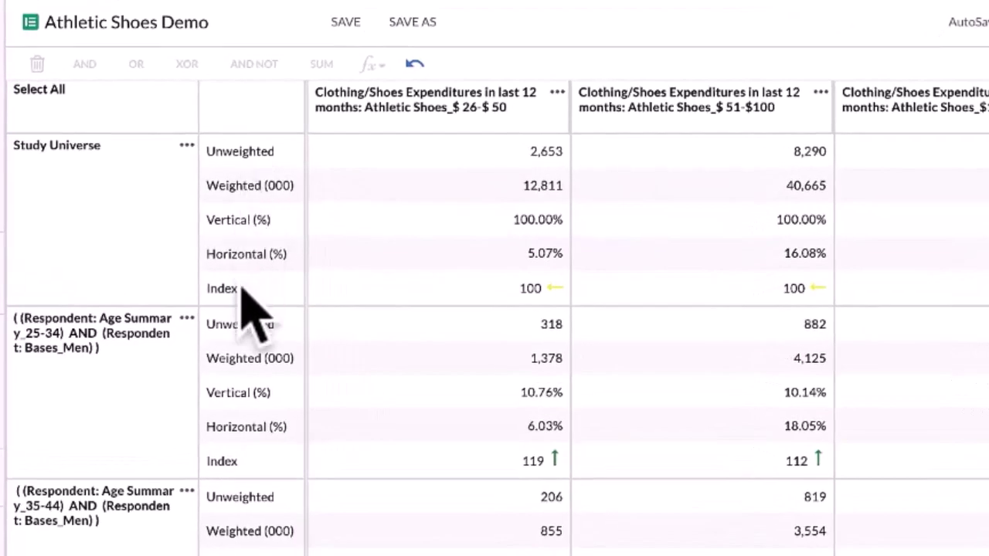
scroll(533, 224, "right", 1)
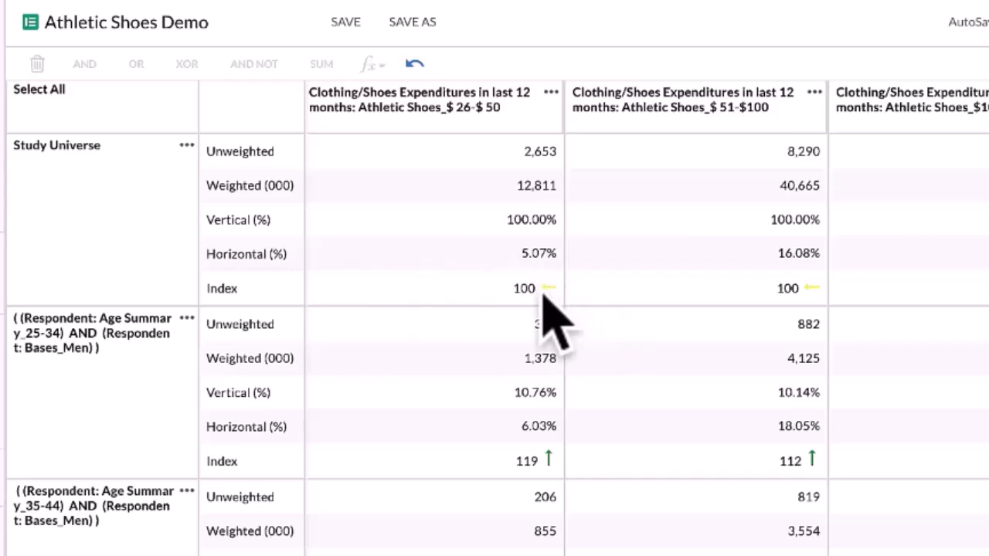
scroll(587, 270, "left", 1)
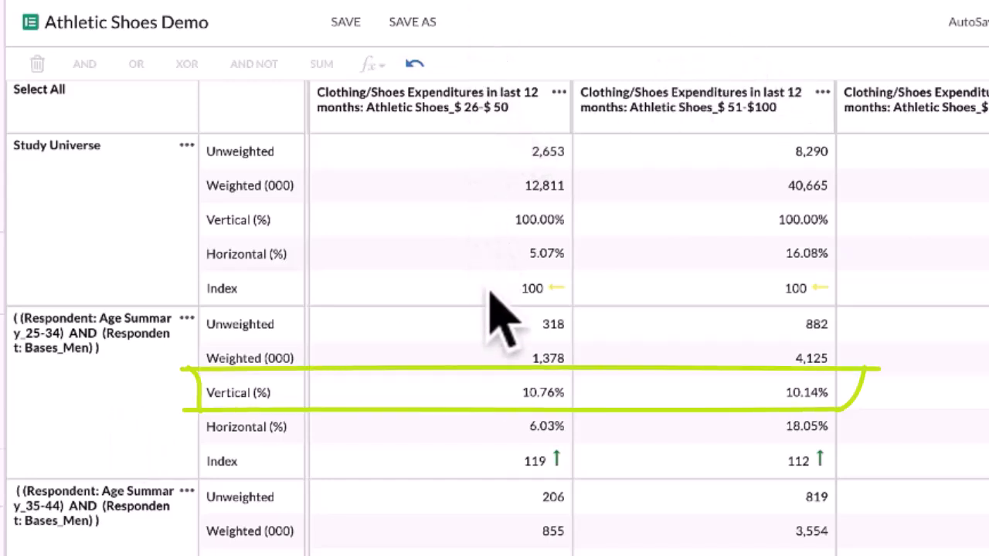
scroll(489, 404, "down", 1)
scroll(490, 409, "right", 1)
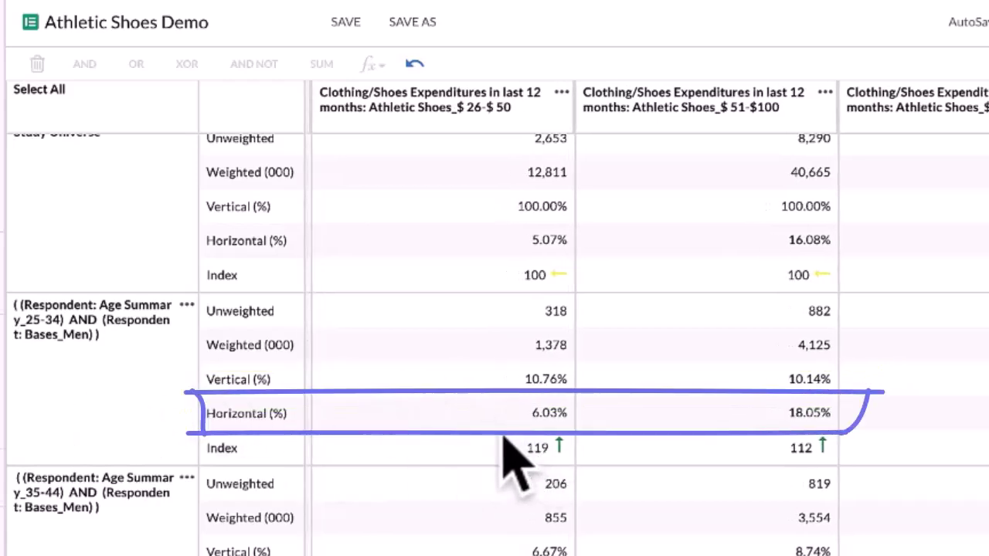
scroll(505, 381, "right", 1)
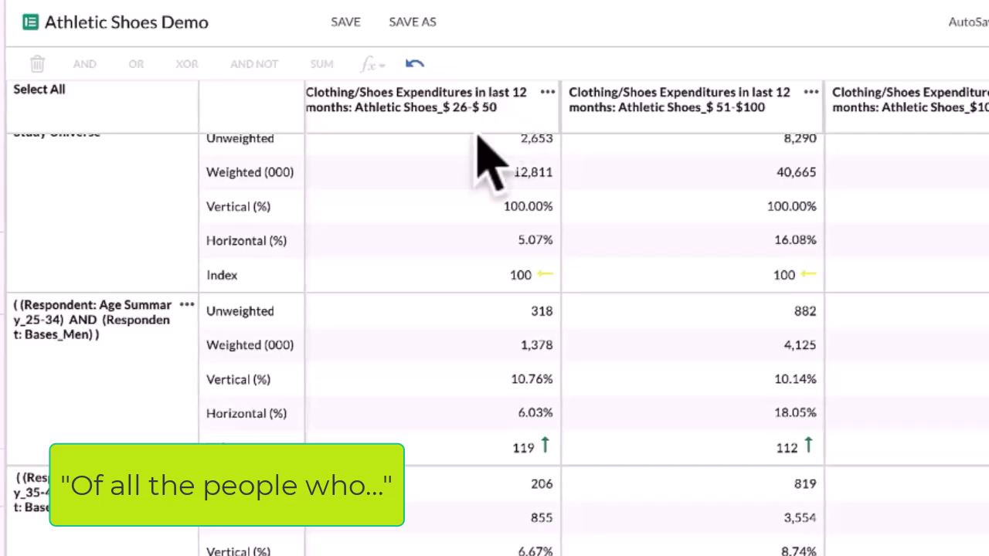
scroll(479, 270, "right", 1)
scroll(525, 432, "left", 2)
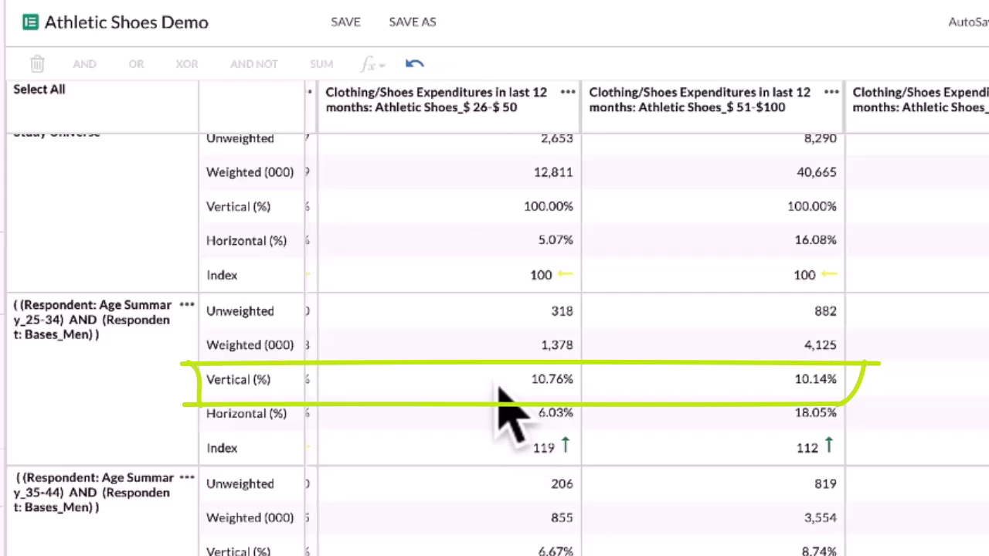
scroll(502, 390, "right", 1)
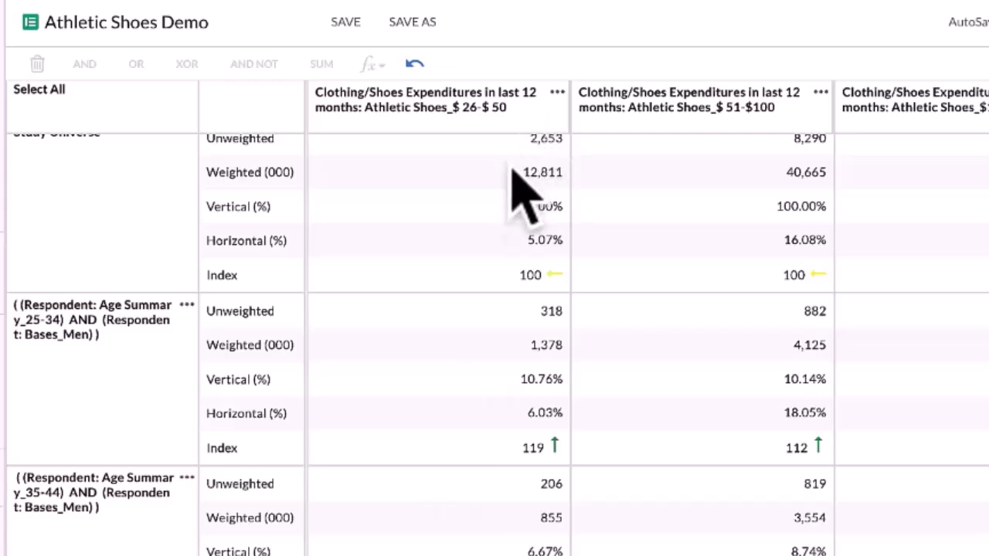
Review the results for Men aged 35-44, 45-54 and 55-64 across the athletic shoe columns from $26-$50 to $101-$200.
scroll(498, 359, "down", 5)
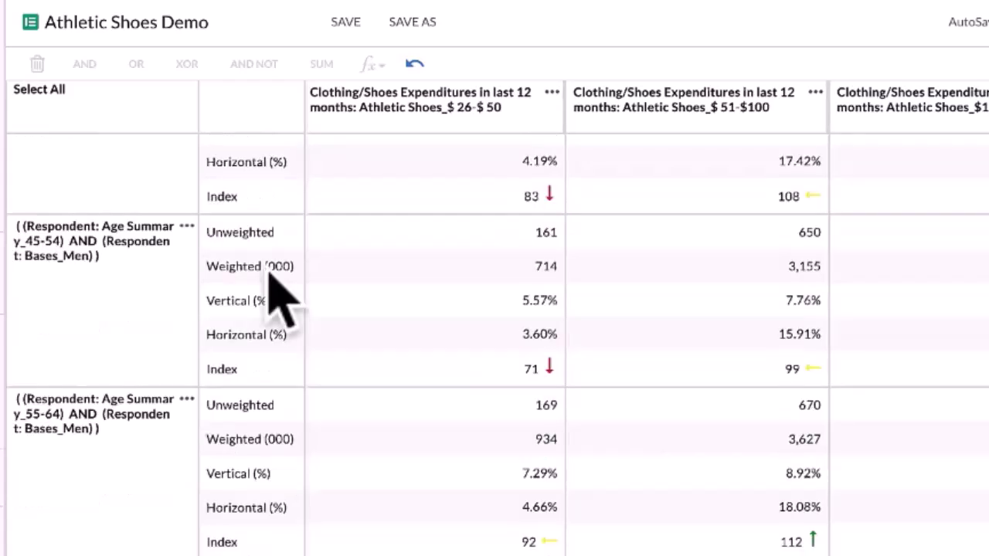
scroll(702, 380, "right", 3)
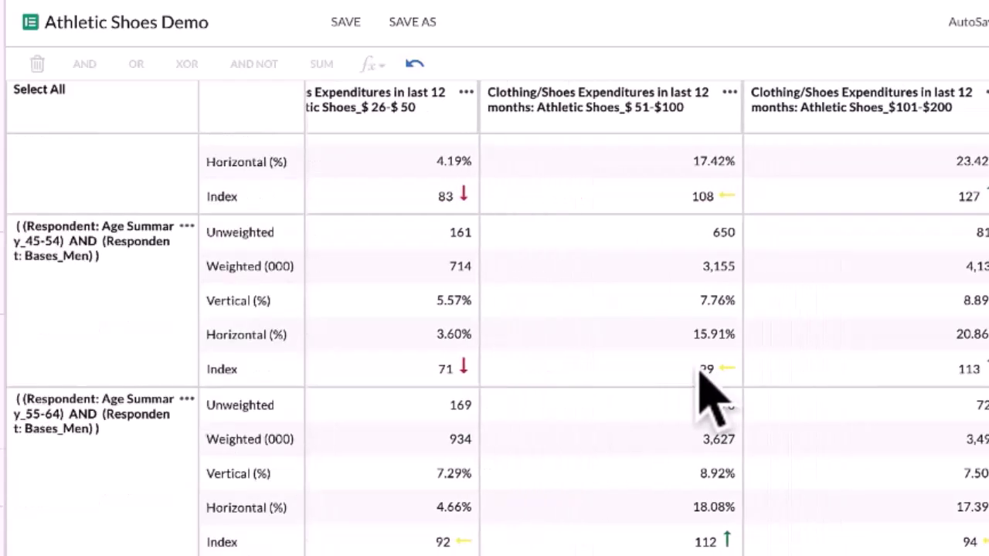
scroll(709, 394, "left", 3)
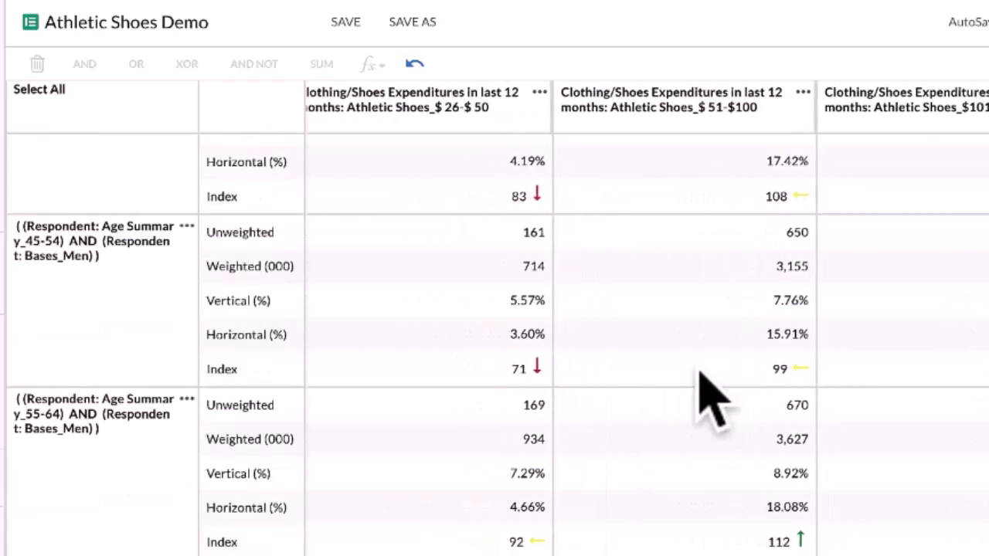
scroll(99, 454, "down", 1)
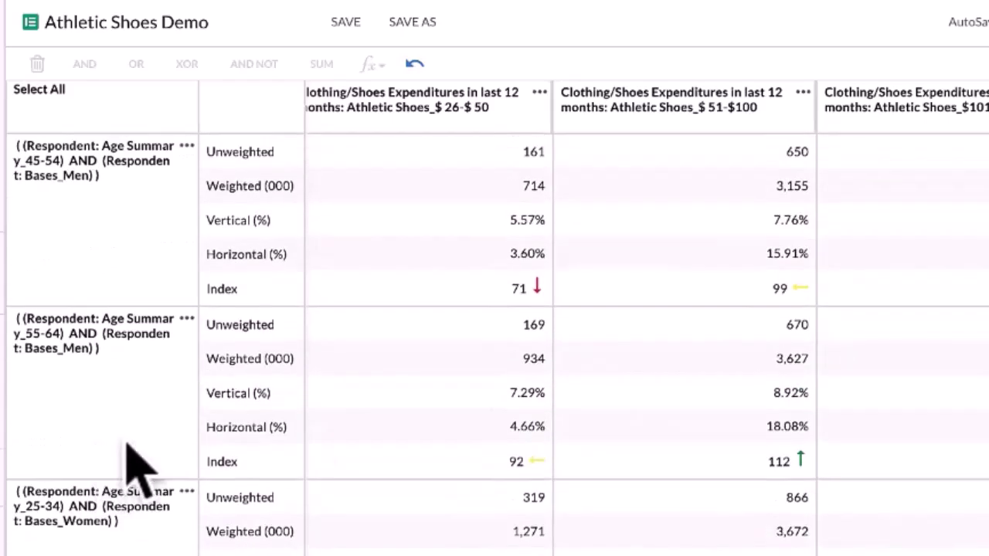
scroll(90, 414, "up", 1)
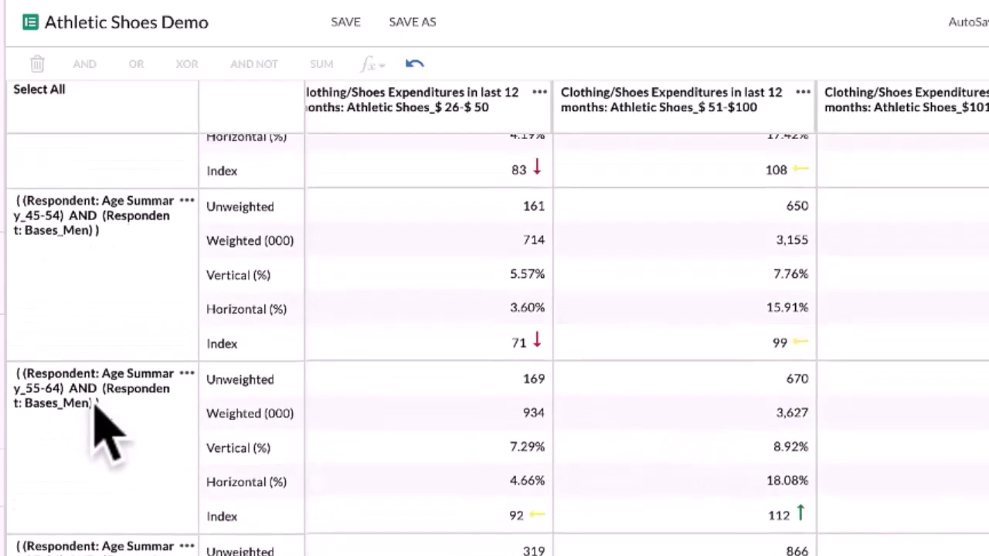
scroll(124, 317, "up", 2)
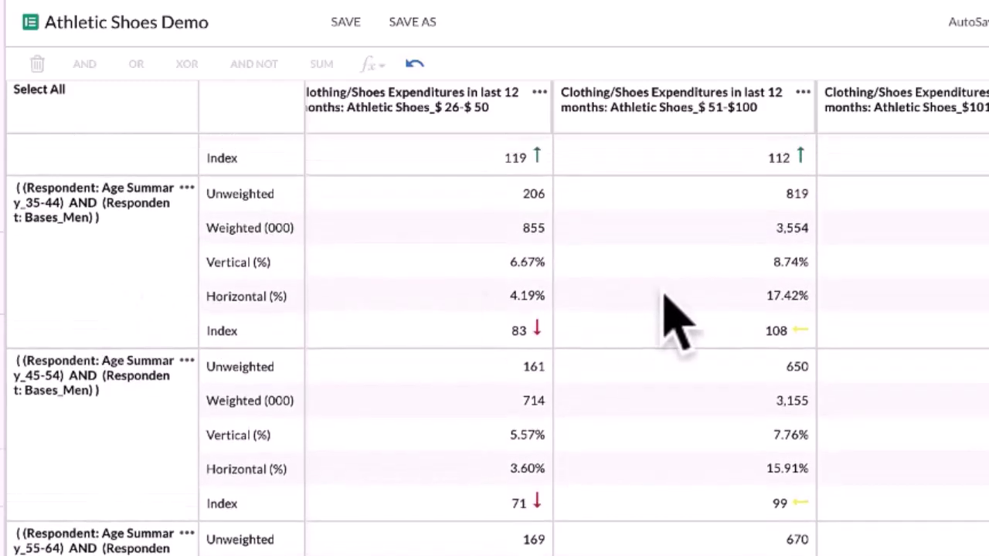
scroll(680, 320, "right", 2)
scroll(656, 309, "right", 3)
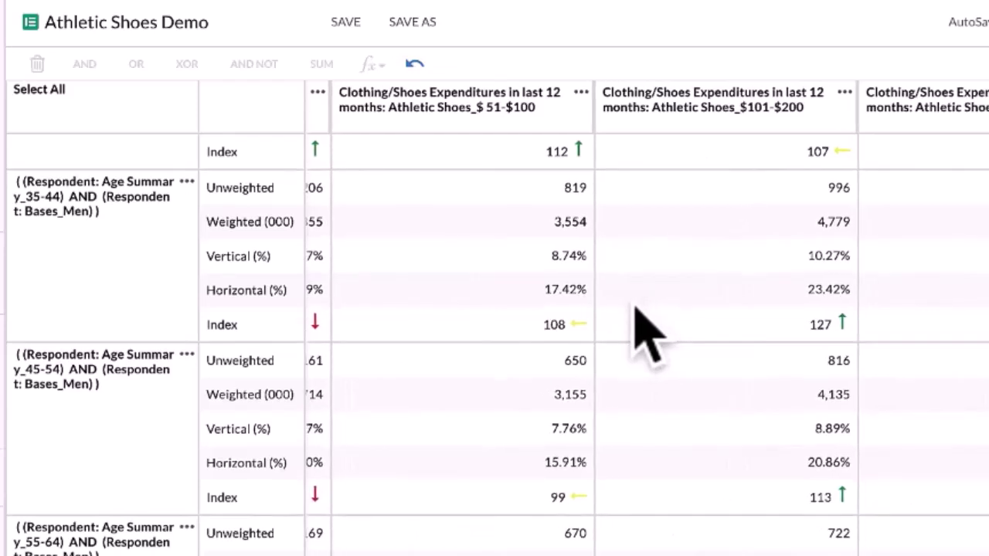
scroll(568, 317, "down", 1)
scroll(556, 354, "up", 1)
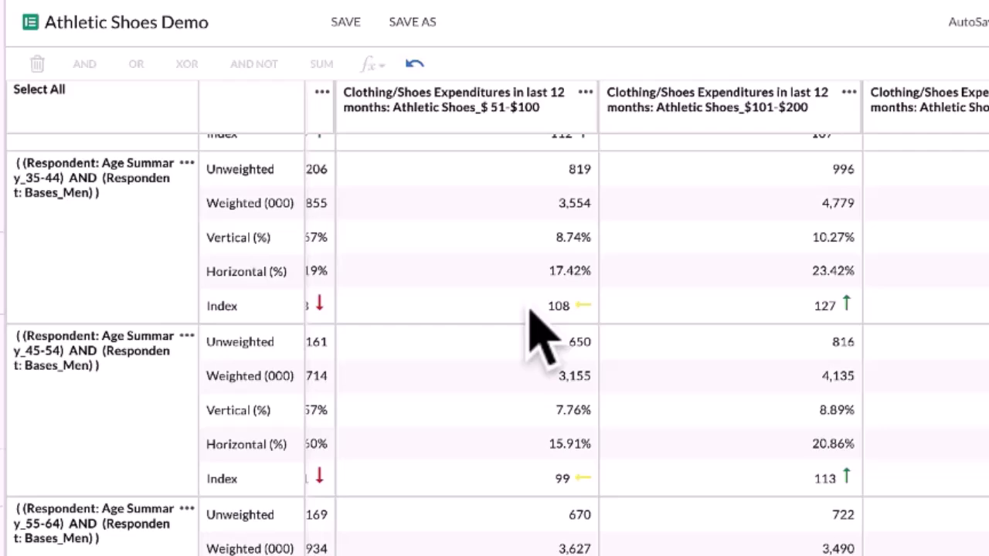
Compare the Men 25-34 and 35-44 rows in the $26-$50 column, and examine Men 25-34 in the $51-$100 and $101-$200 columns.
scroll(530, 310, "left", 4)
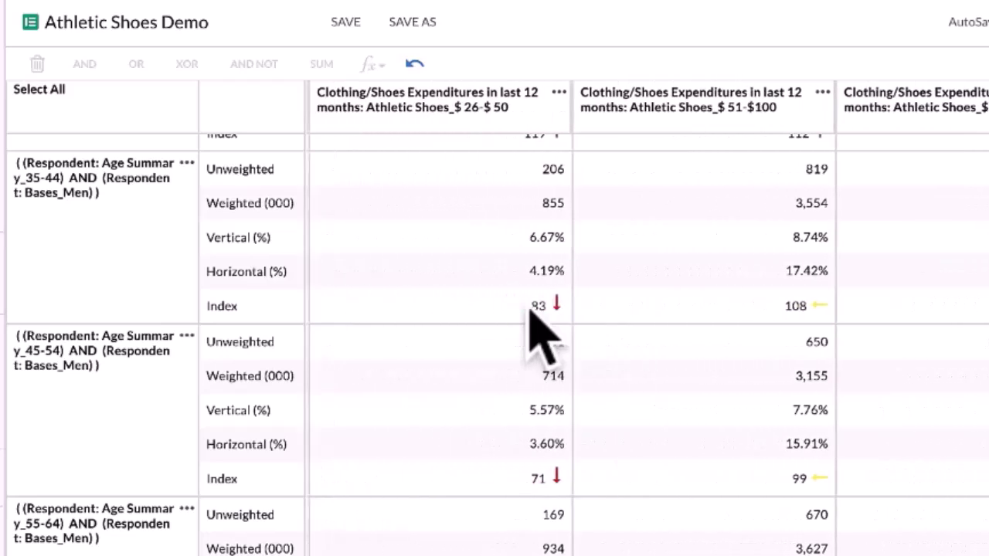
scroll(530, 311, "up", 1)
scroll(530, 310, "up", 2)
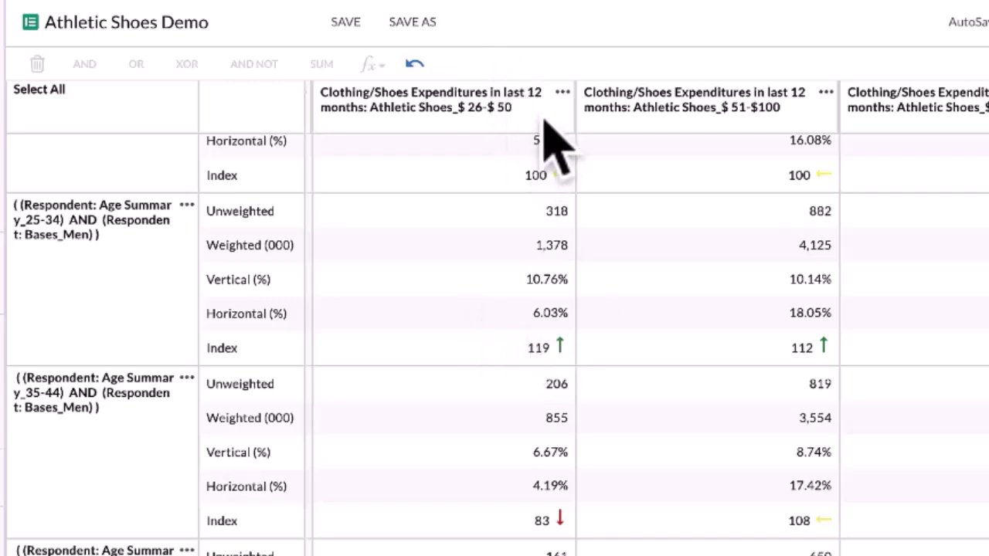
scroll(551, 332, "down", 2)
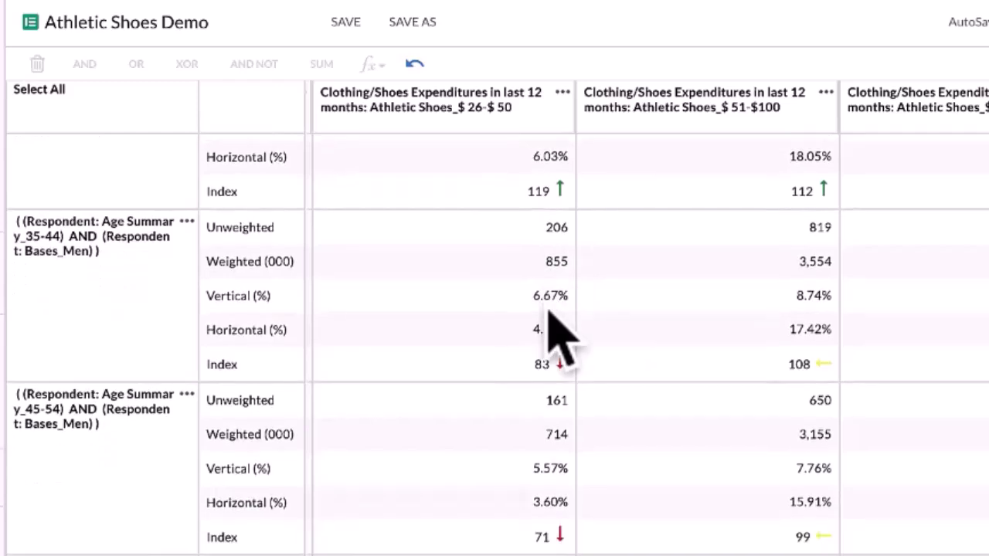
scroll(552, 331, "down", 1)
scroll(603, 334, "up", 4)
scroll(655, 338, "right", 2)
scroll(651, 312, "right", 1)
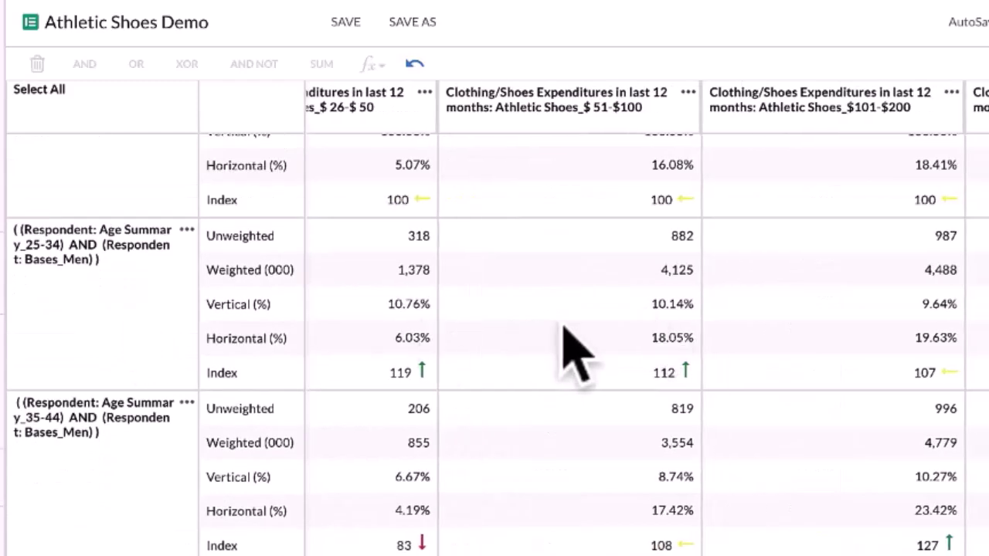
scroll(564, 324, "right", 1)
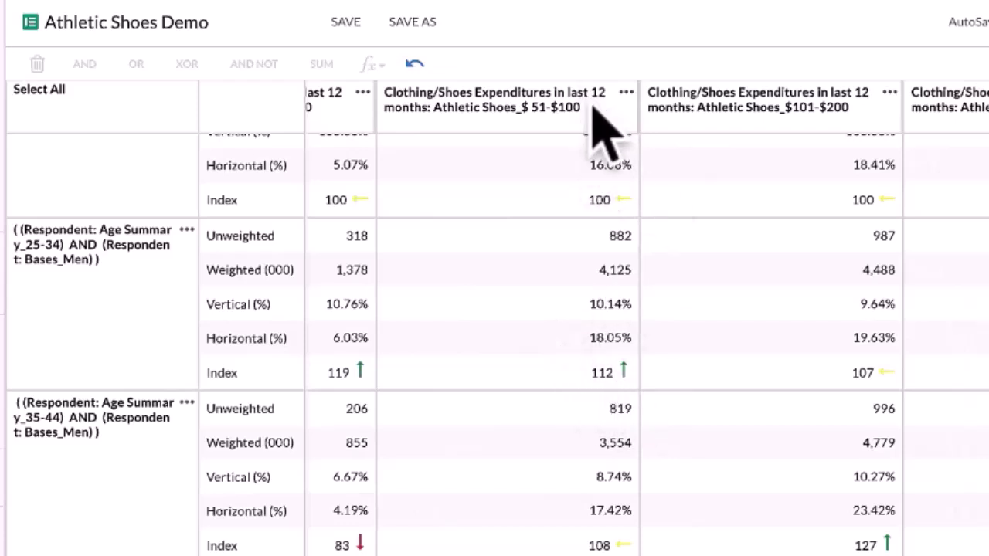
scroll(611, 328, "up", 1)
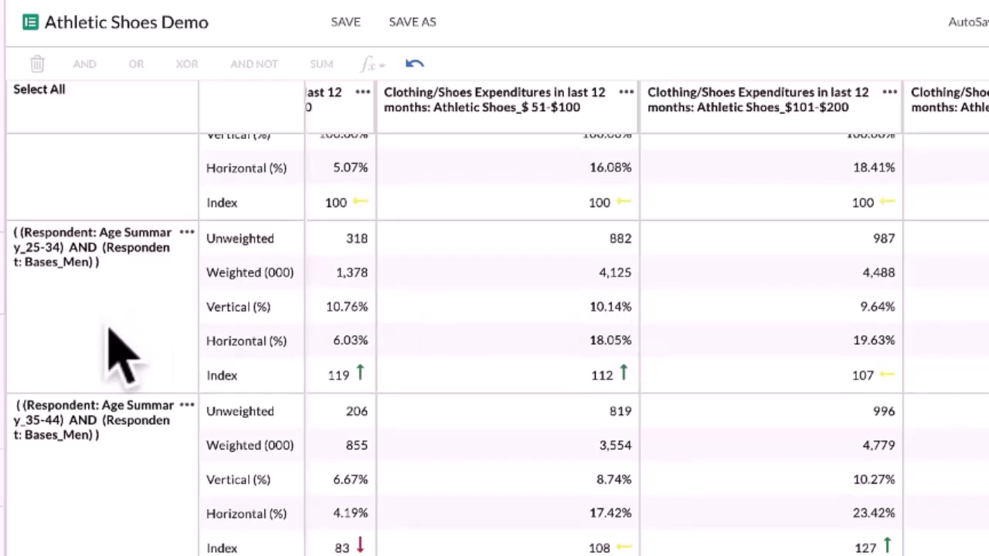
scroll(110, 333, "down", 1)
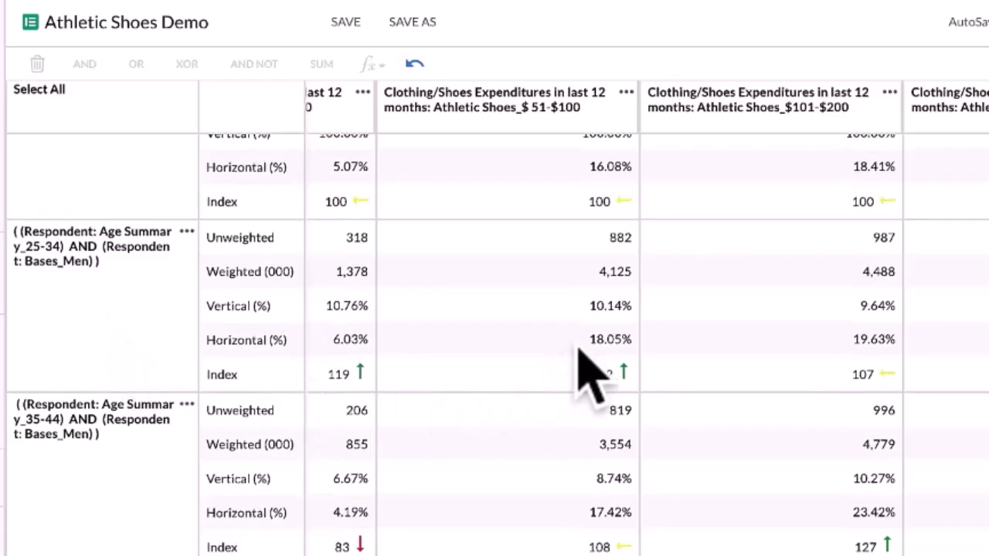
scroll(775, 293, "right", 1)
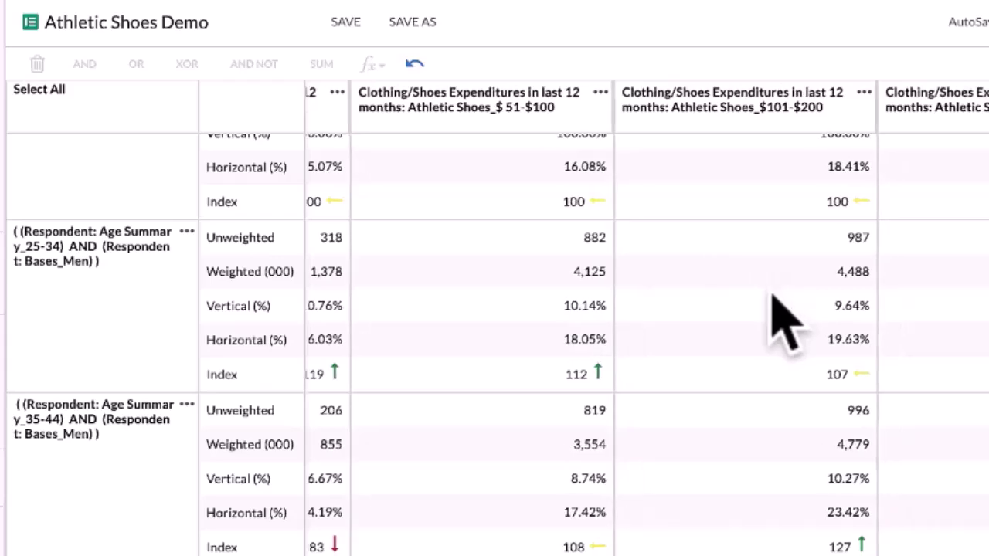
scroll(775, 295, "right", 1)
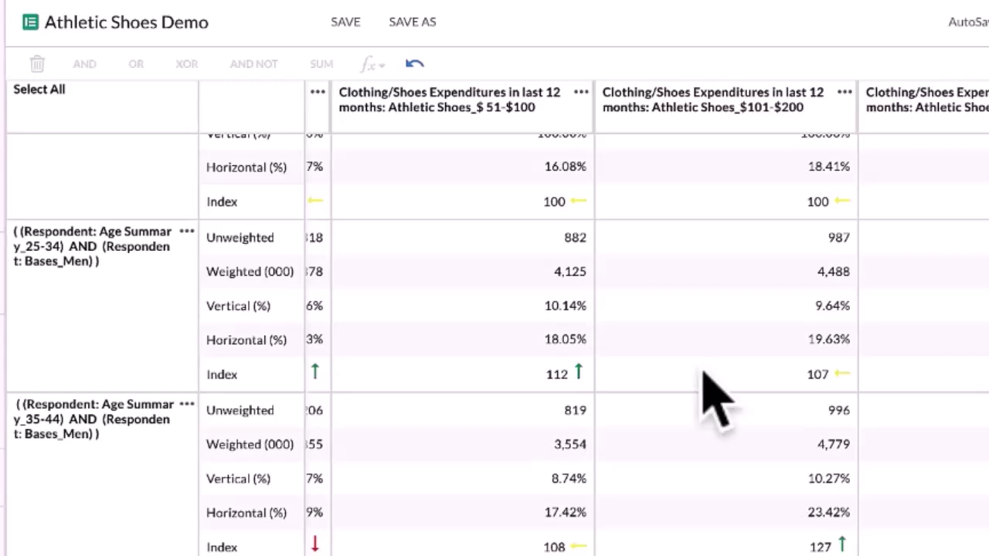
Compare the index values for Men 25-34 and 35-44 across the spending columns, and view the Women 25-34 and 35-44 rows.
scroll(710, 375, "left", 4)
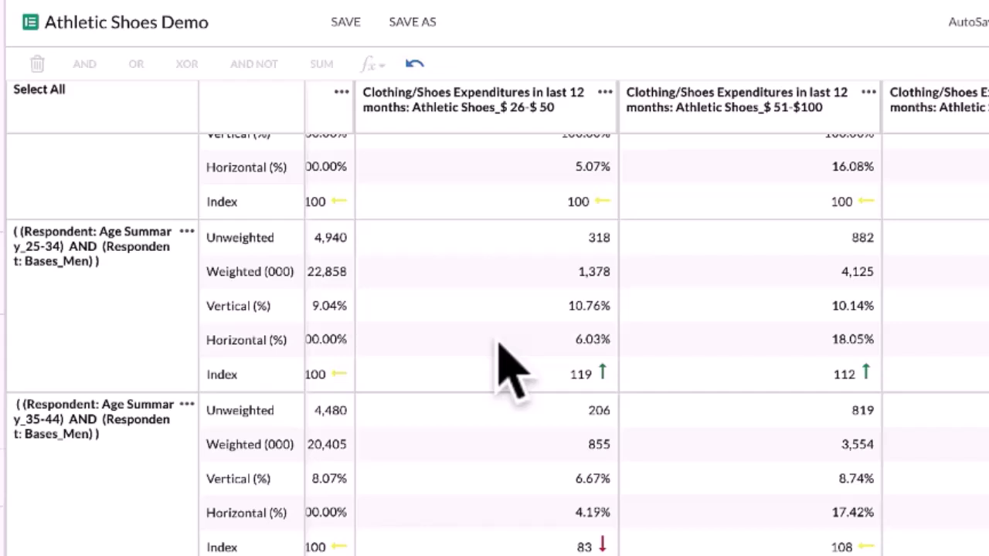
scroll(506, 363, "right", 2)
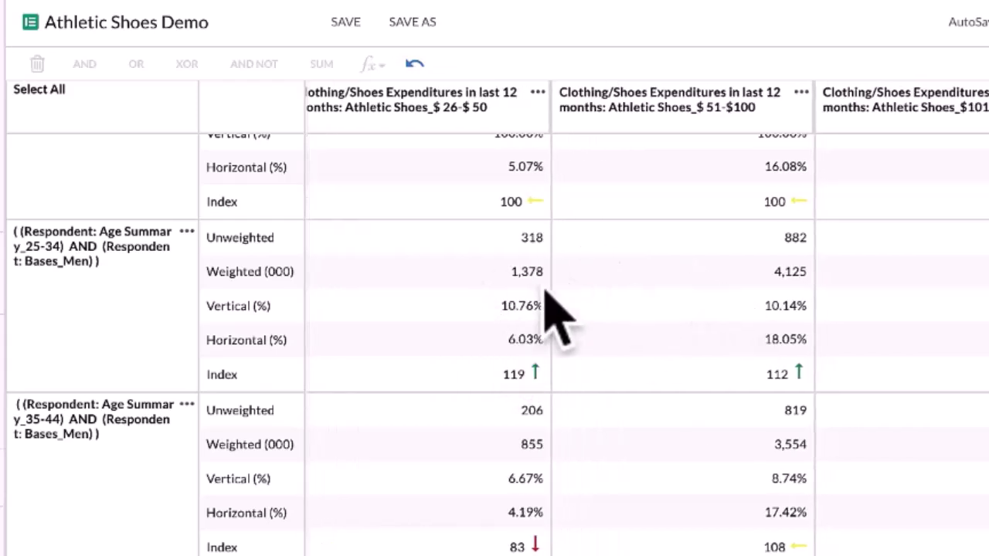
scroll(545, 292, "down", 4)
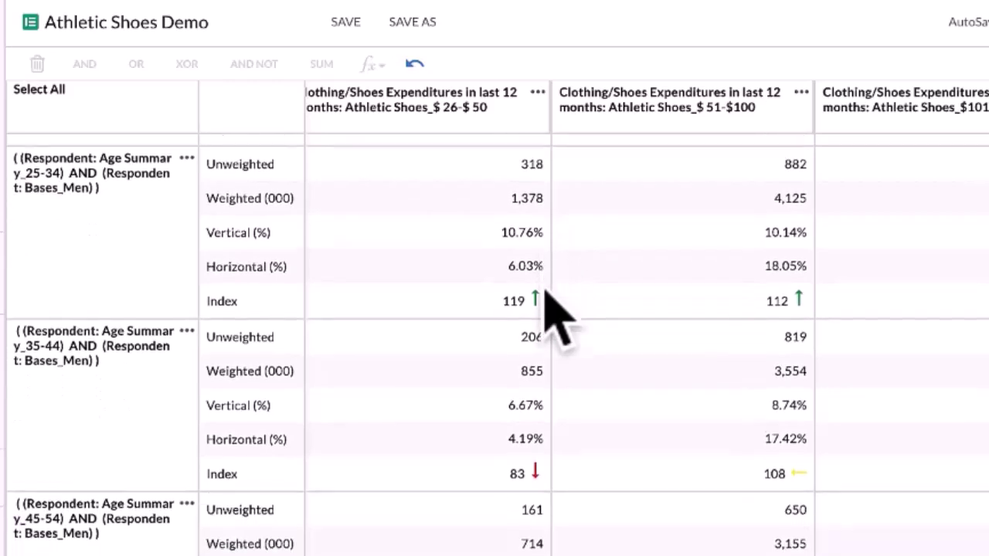
scroll(547, 297, "down", 1)
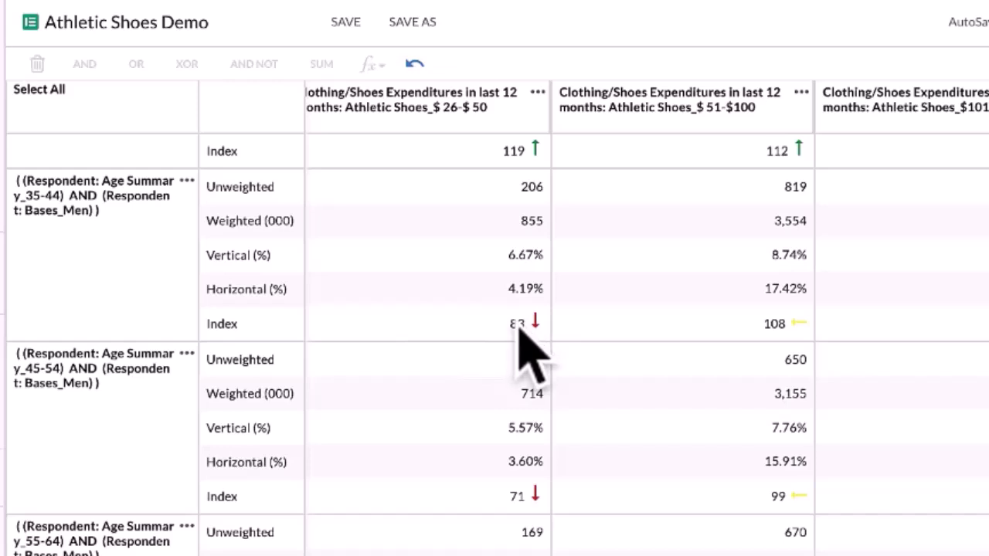
scroll(730, 333, "right", 3)
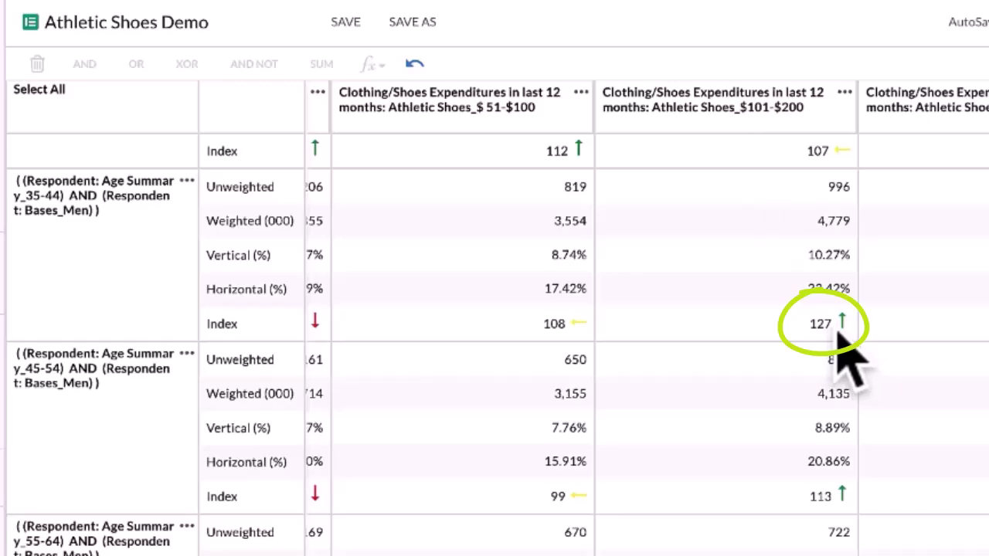
scroll(761, 420, "down", 2)
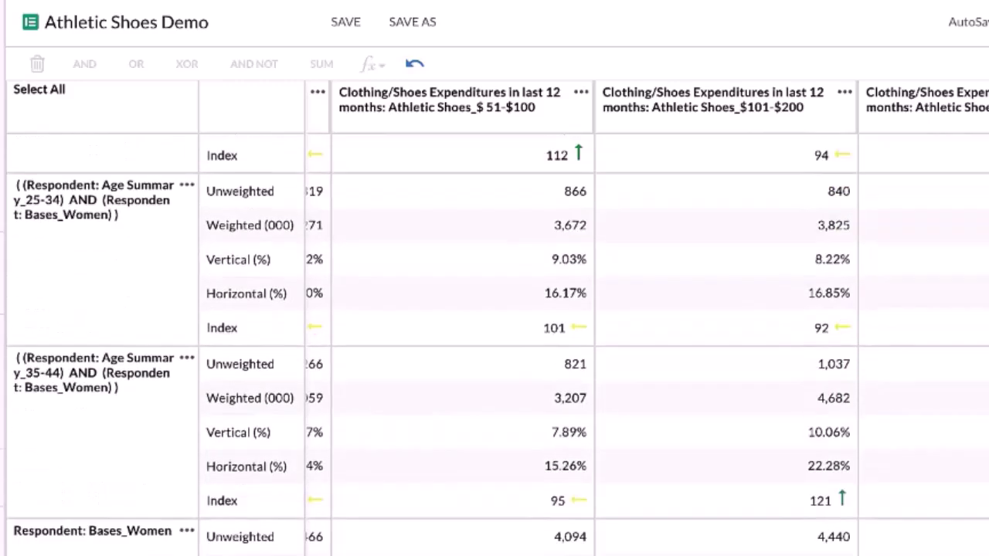
Compare the index values for Women 25-34 and 35-44 across the athletic shoe columns from $51-$100 to $201-$300.
scroll(540, 332, "up", 2)
scroll(849, 286, "down", 1)
scroll(850, 287, "down", 1)
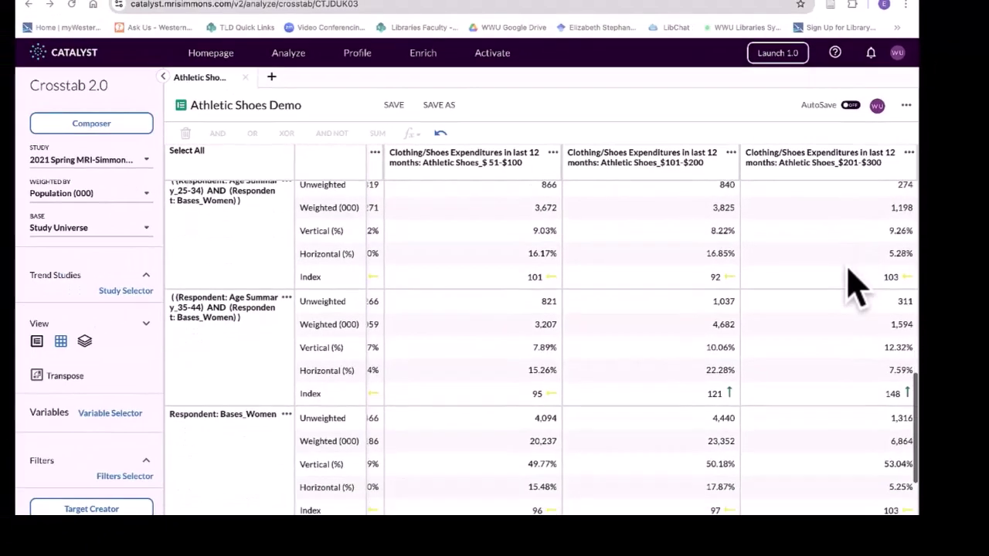
scroll(695, 379, "left", 3)
scroll(695, 380, "left", 2)
scroll(695, 379, "right", 5)
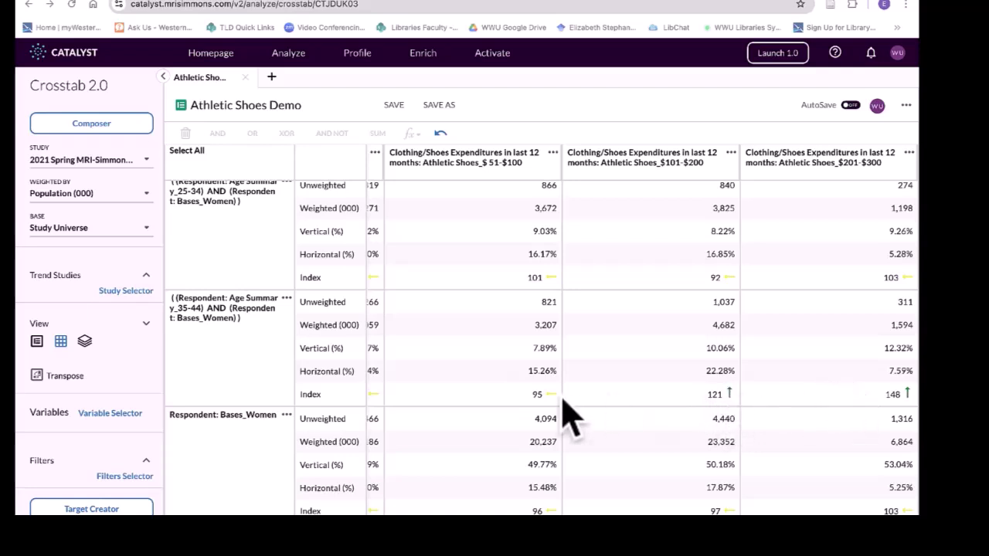
scroll(857, 182, "up", 1)
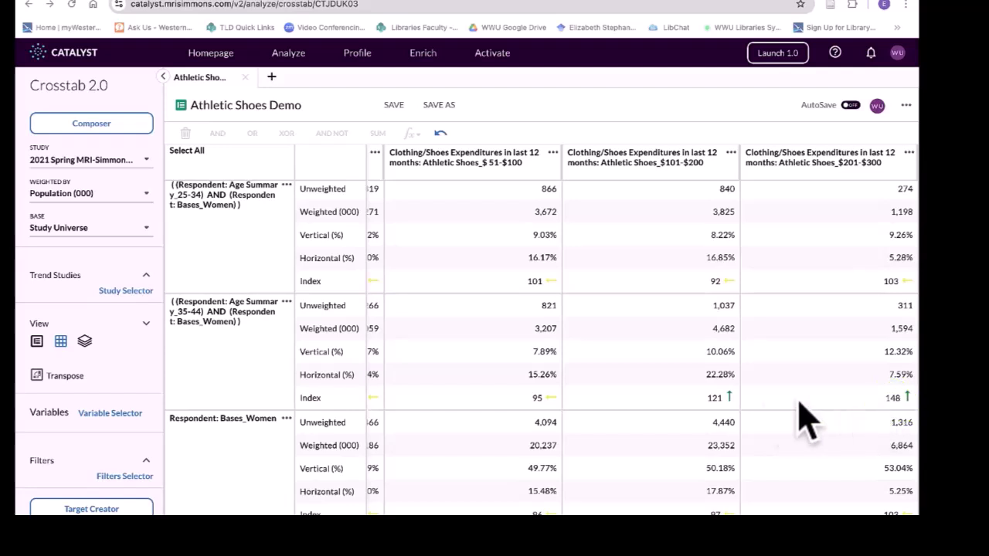
left_click(719, 396)
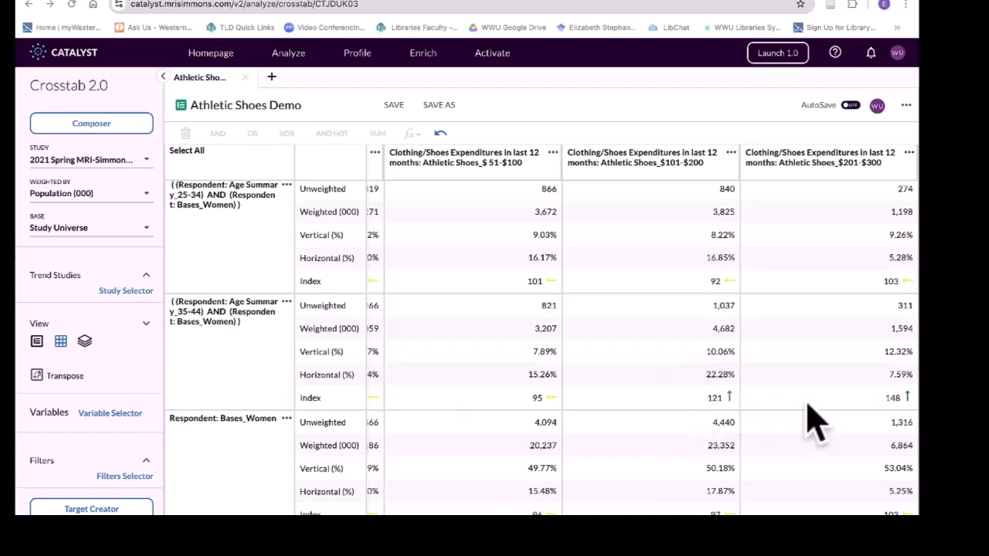
left_click(892, 399)
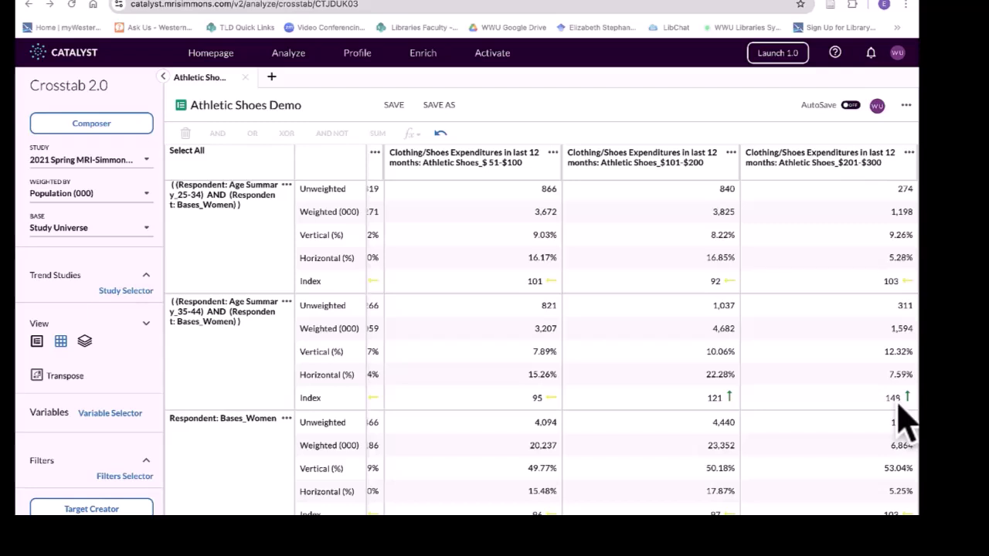
left_click(894, 313)
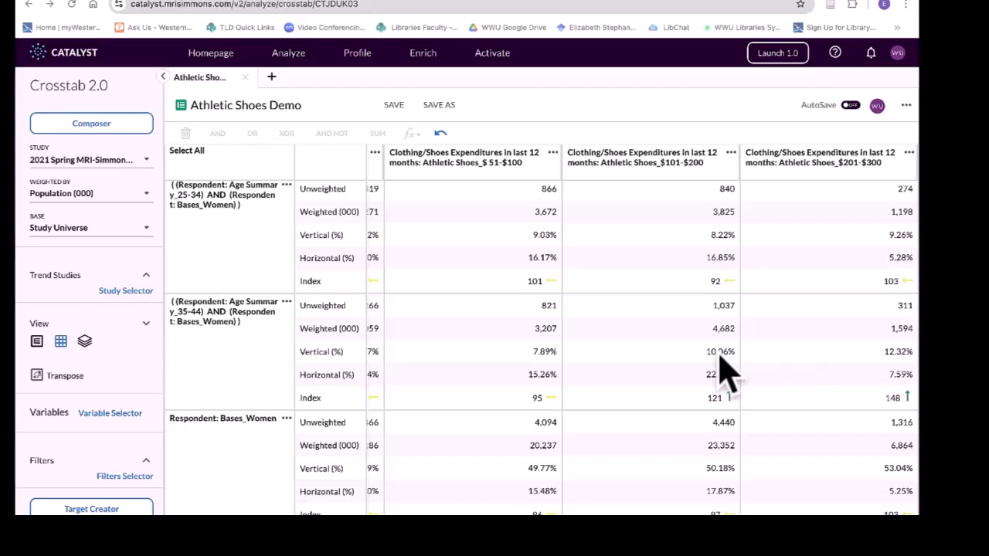
Review the crosstab from the women's rows back to the Study Universe and men's age rows in the $26-$50 and $51-$100 columns.
scroll(718, 370, "left", 5)
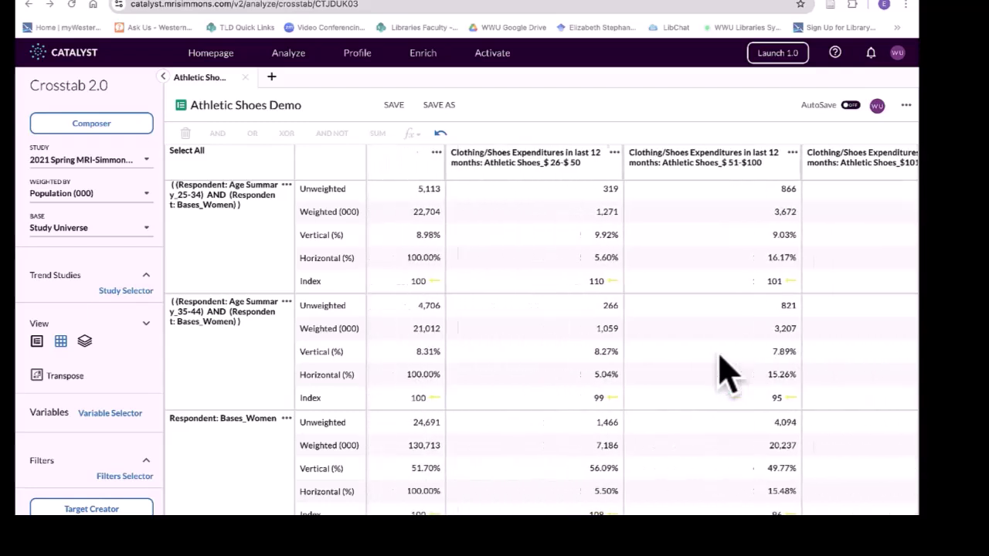
scroll(726, 374, "left", 2)
scroll(726, 374, "up", 1)
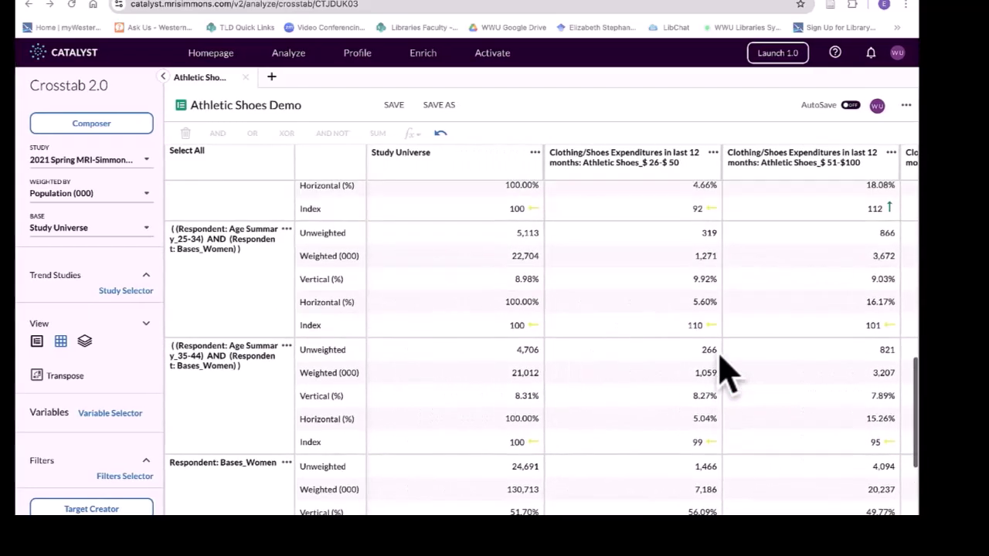
scroll(726, 374, "down", 1)
scroll(726, 374, "up", 3)
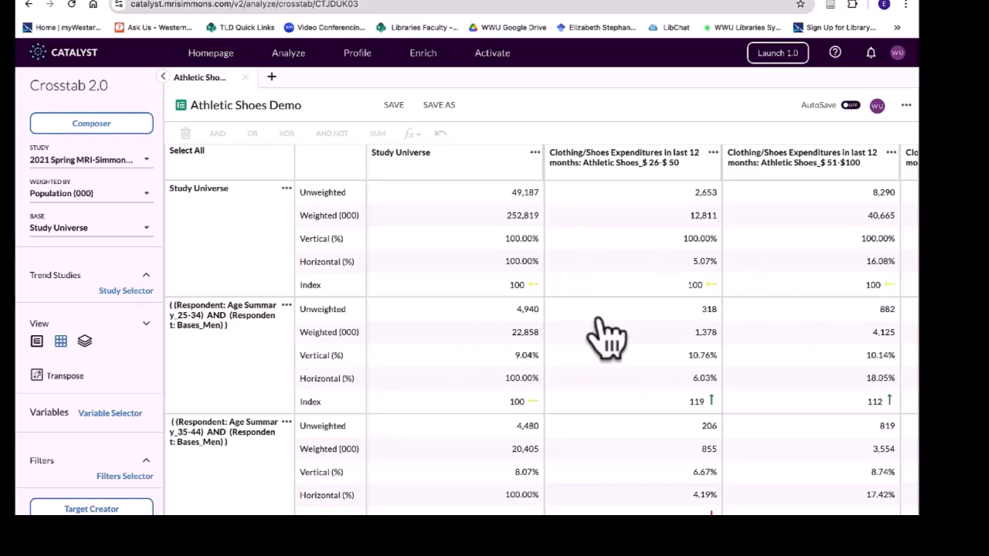
scroll(608, 338, "down", 3)
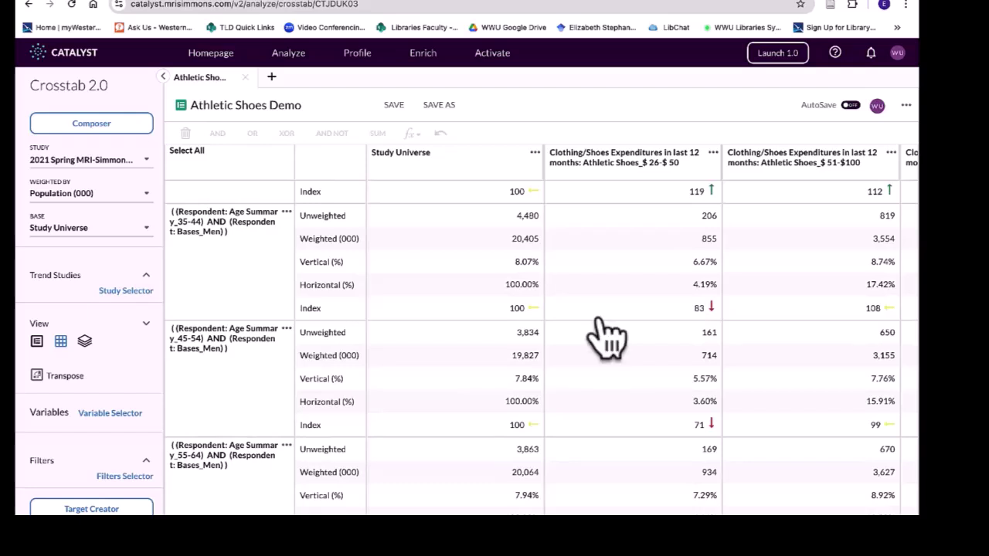
scroll(607, 338, "up", 1)
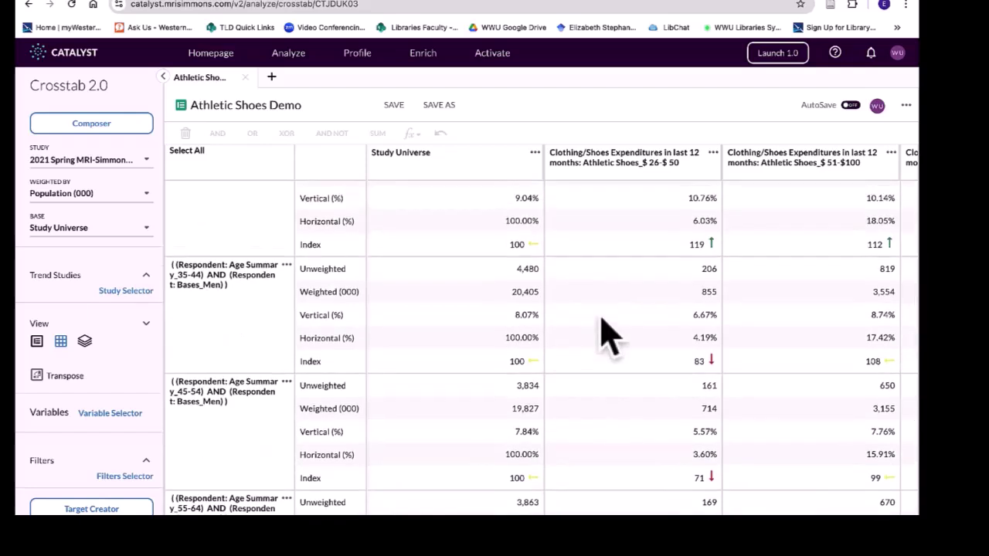
scroll(602, 321, "up", 1)
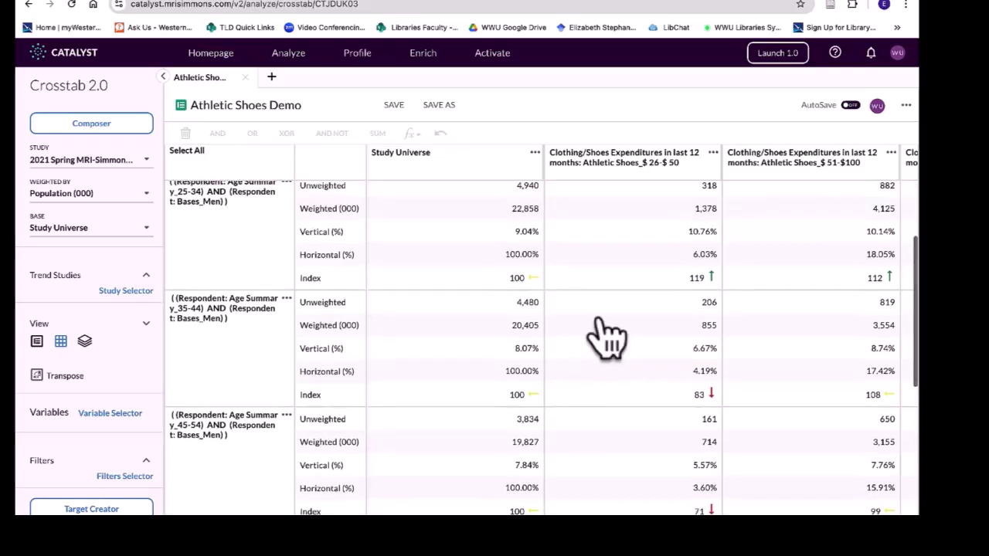
scroll(595, 299, "up", 2)
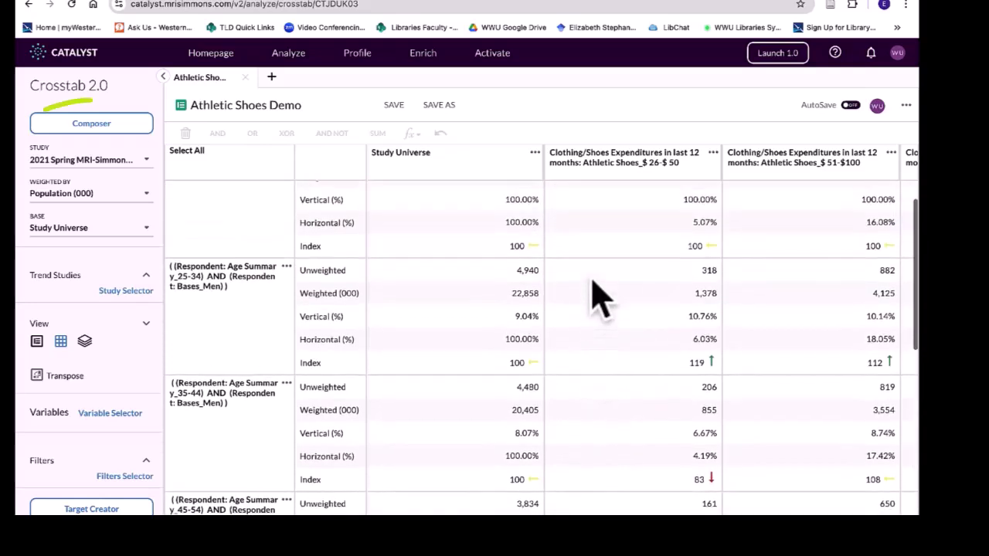
View the report's current columns and rows in the Composer, and run the report without changes.
left_click(77, 125)
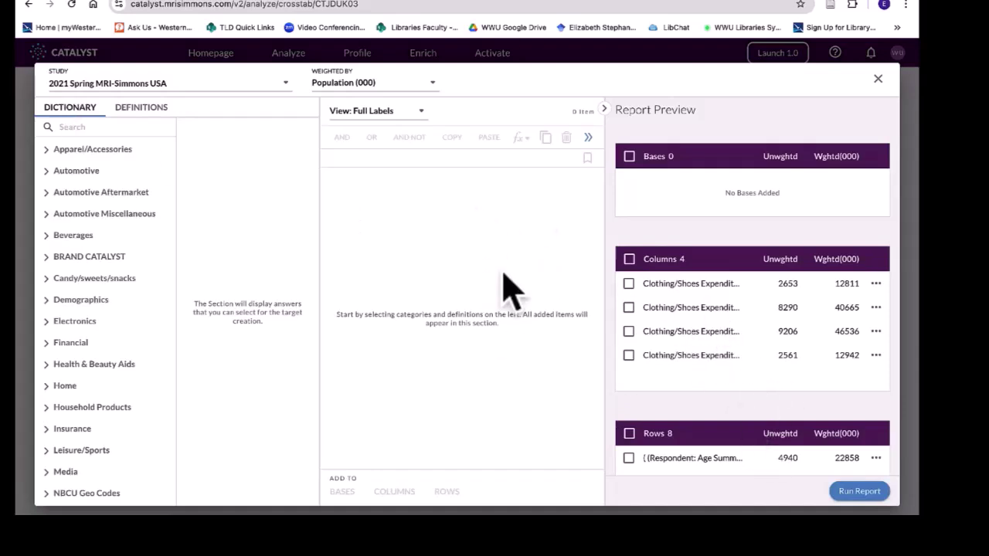
left_click(869, 491)
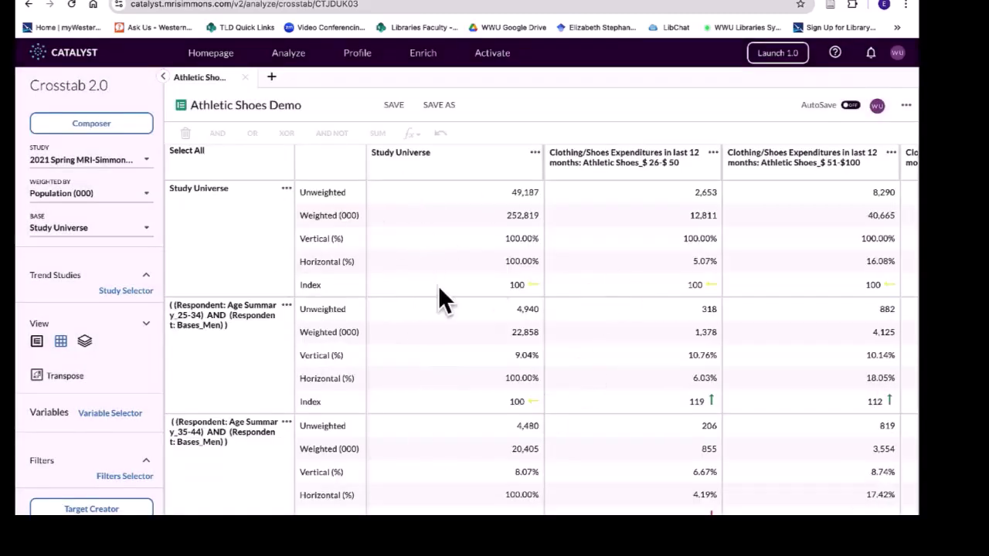
Create a second, blank crosstab report without adding any definitions, and switch between it and Athletic Shoes Demo.
left_click(271, 77)
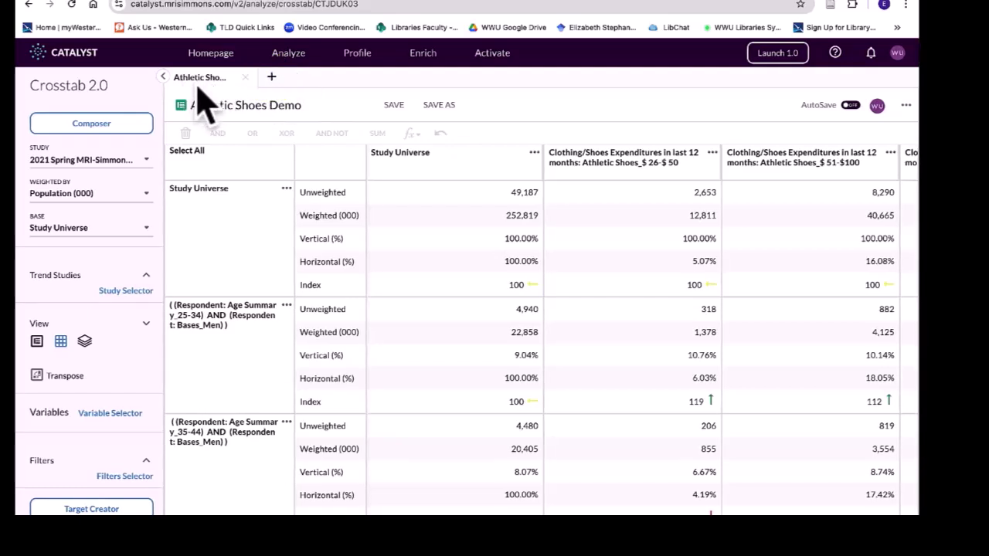
left_click(271, 77)
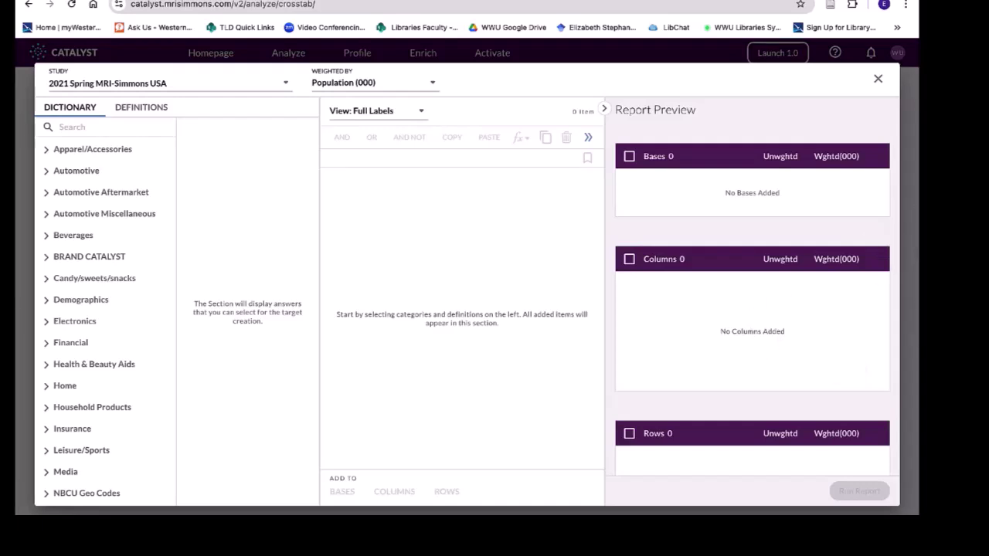
left_click(877, 78)
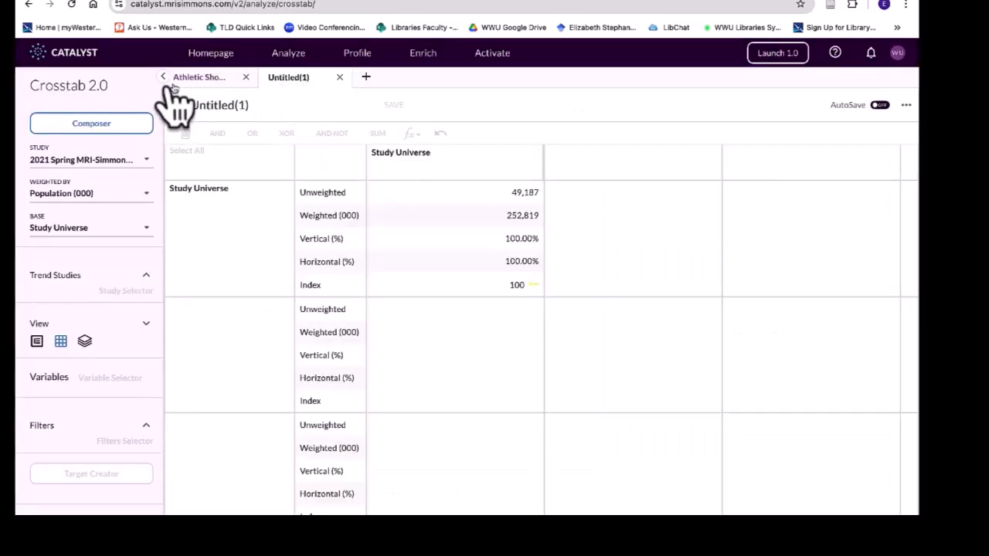
left_click(197, 77)
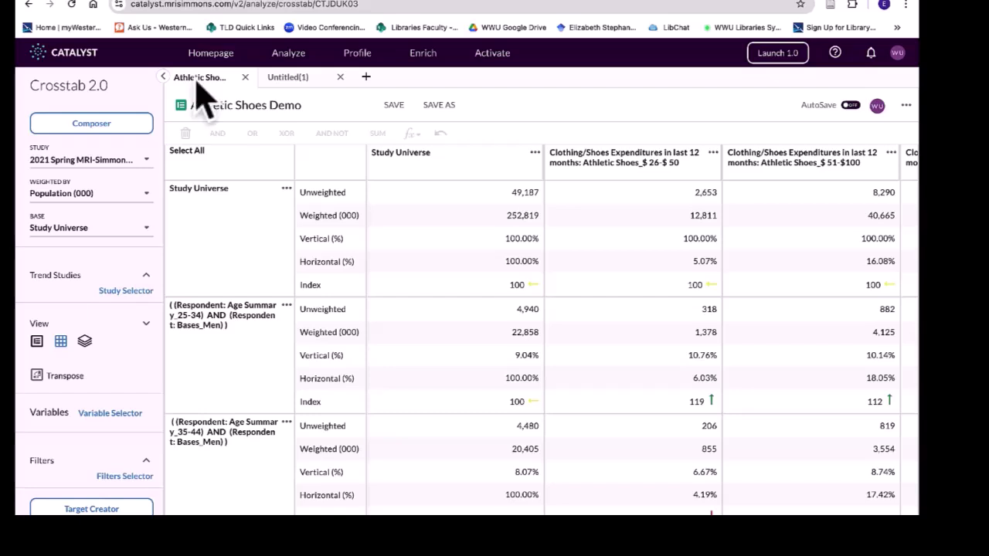
left_click(286, 77)
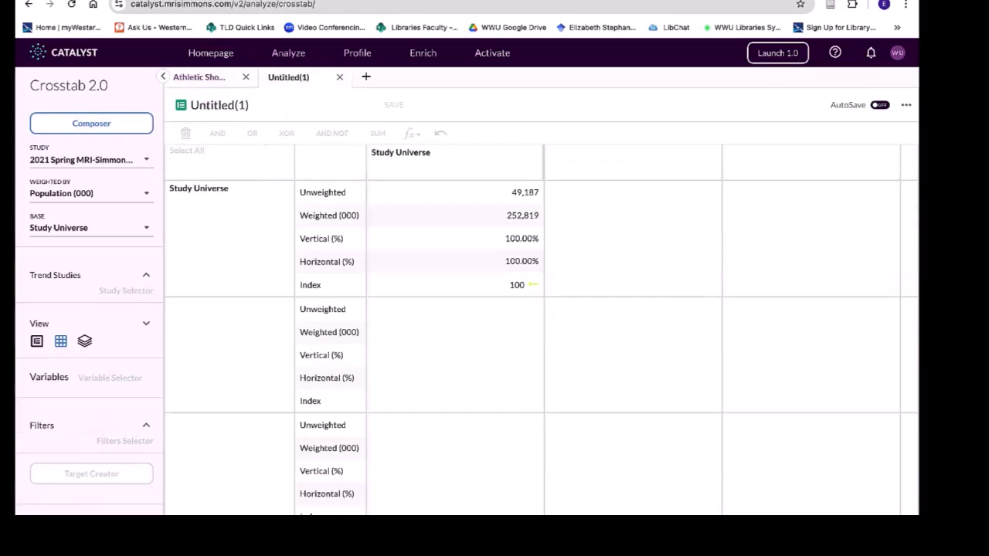
Open the Athletic Shoes Demo report in the Composer and delete all four athletic shoe expenditure columns.
left_click(214, 79)
left_click(91, 125)
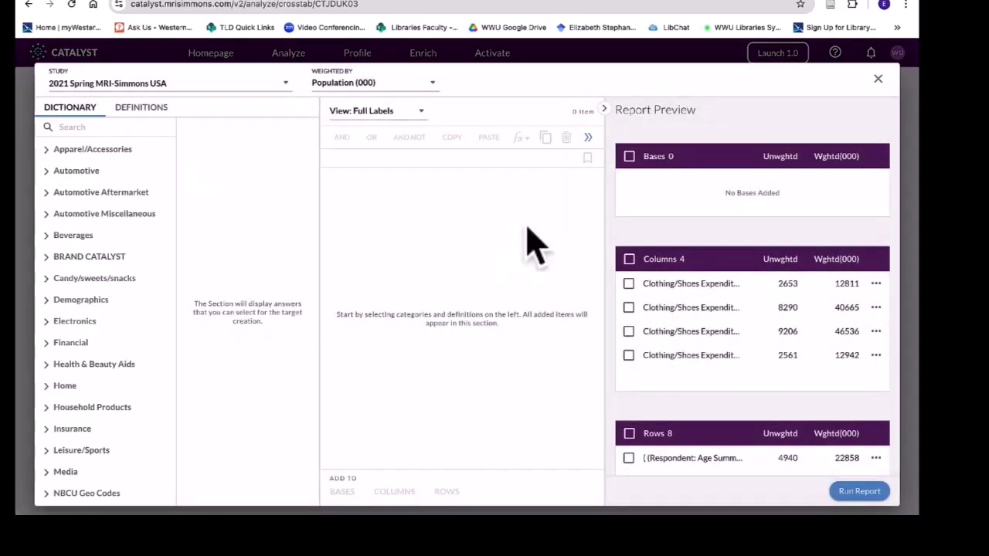
scroll(782, 397, "down", 1)
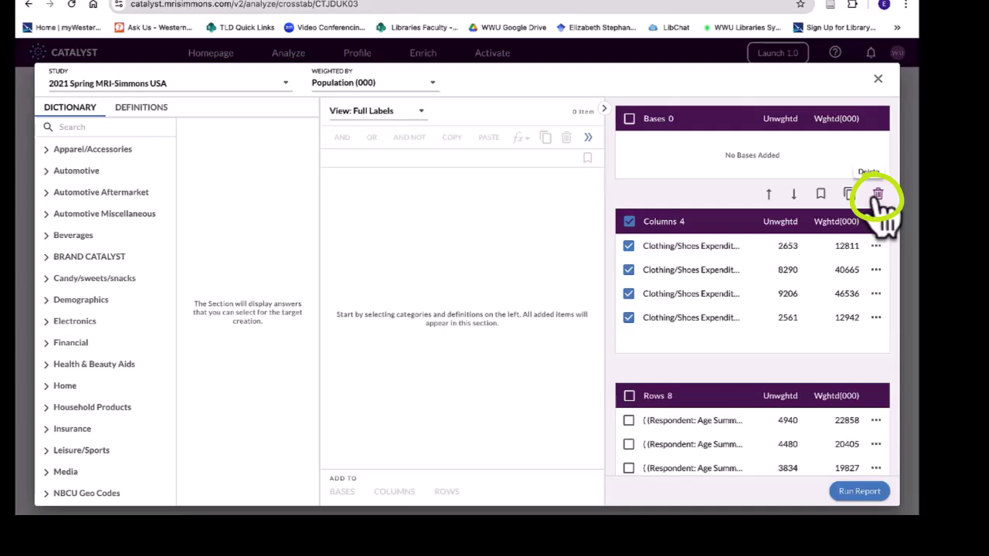
left_click(878, 195)
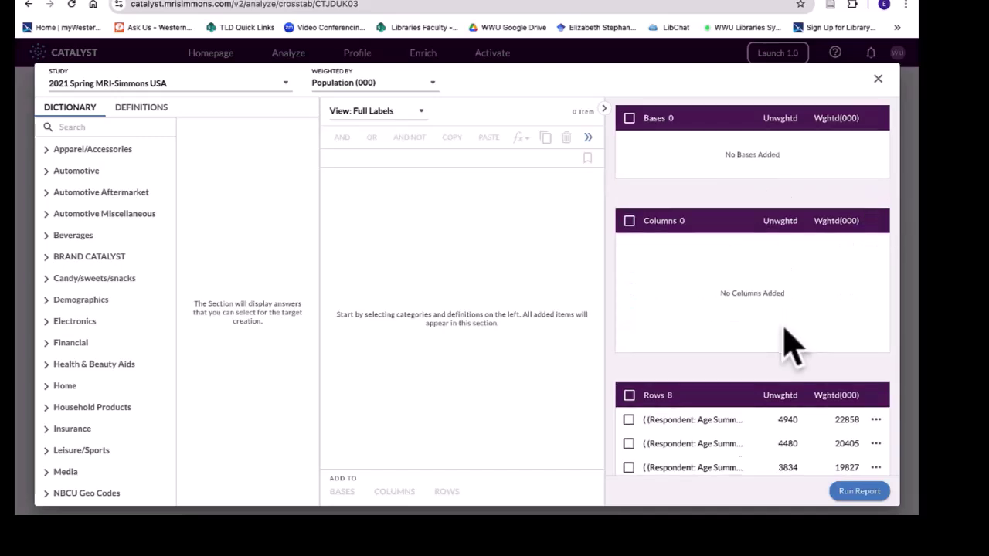
Delete four rows from the report, keeping only Men 35-44, Men 45-54, Women 35-44 and the Women base.
scroll(786, 338, "down", 1)
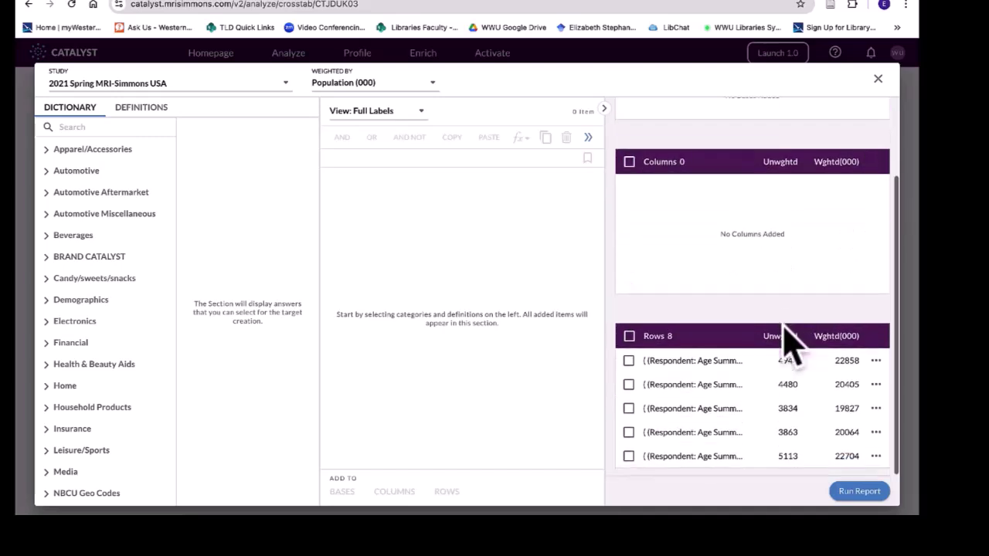
left_click(628, 361)
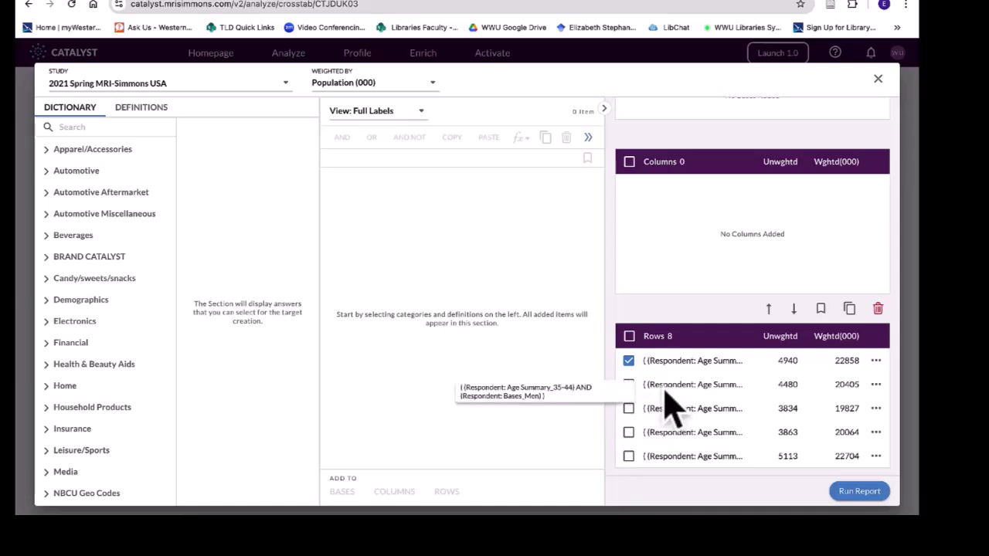
left_click(628, 432)
scroll(762, 437, "down", 2)
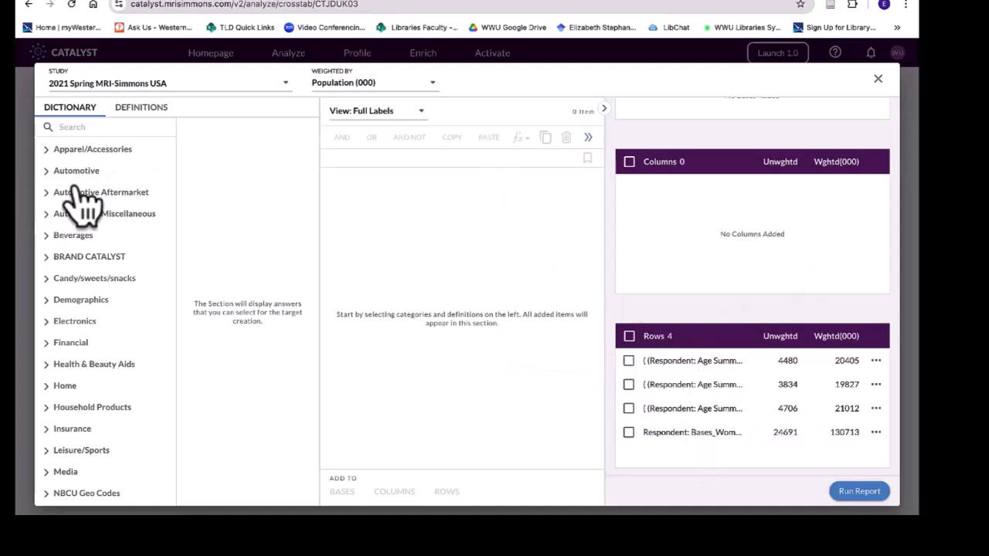
Add Adidas, Converse, Jordan and Nike as separate definitions from Apparel/Accessories, Athletic Shoes, Brands Bought in last 12 months.
left_click(48, 149)
left_click(59, 171)
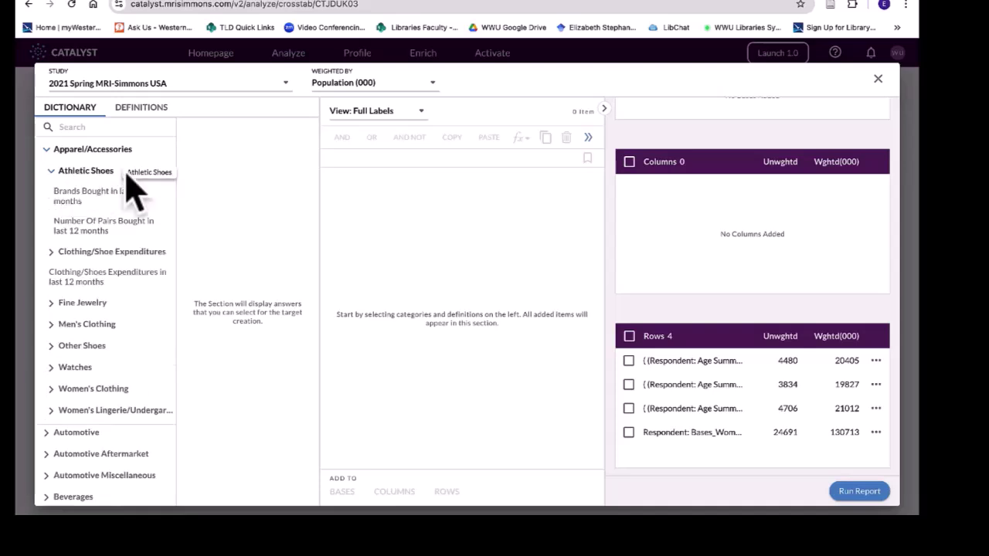
left_click(77, 194)
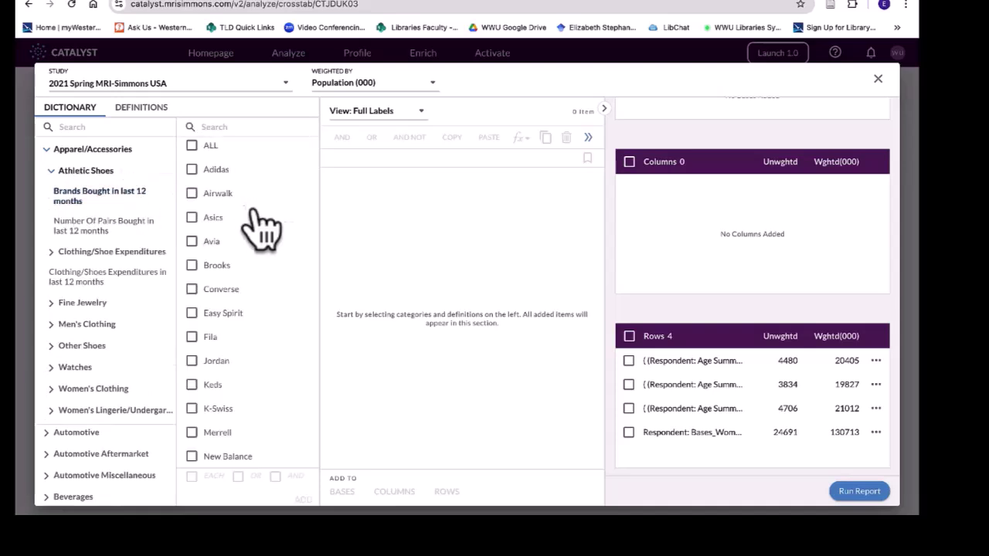
left_click(192, 169)
scroll(232, 258, "down", 1)
left_click(192, 258)
scroll(232, 309, "down", 3)
left_click(191, 233)
left_click(191, 353)
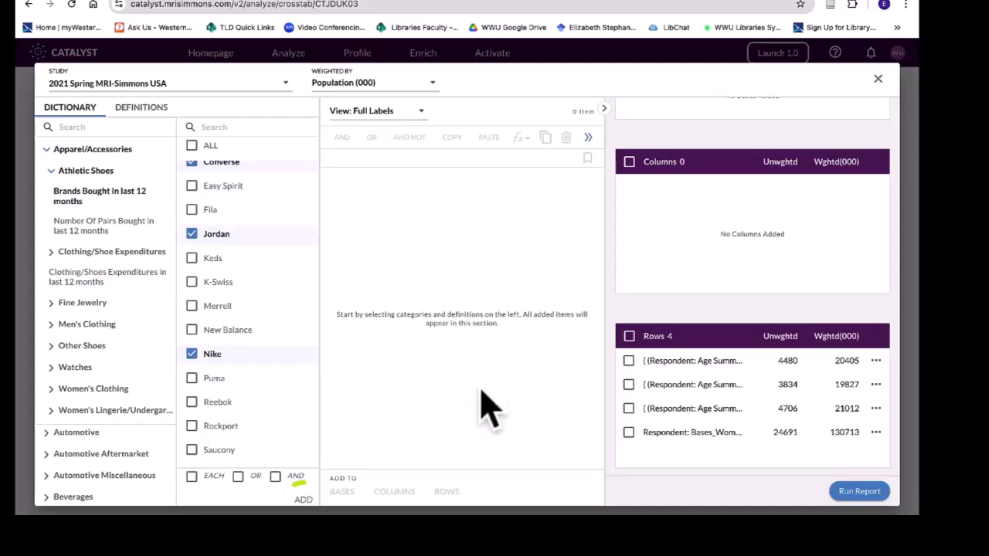
left_click(303, 501)
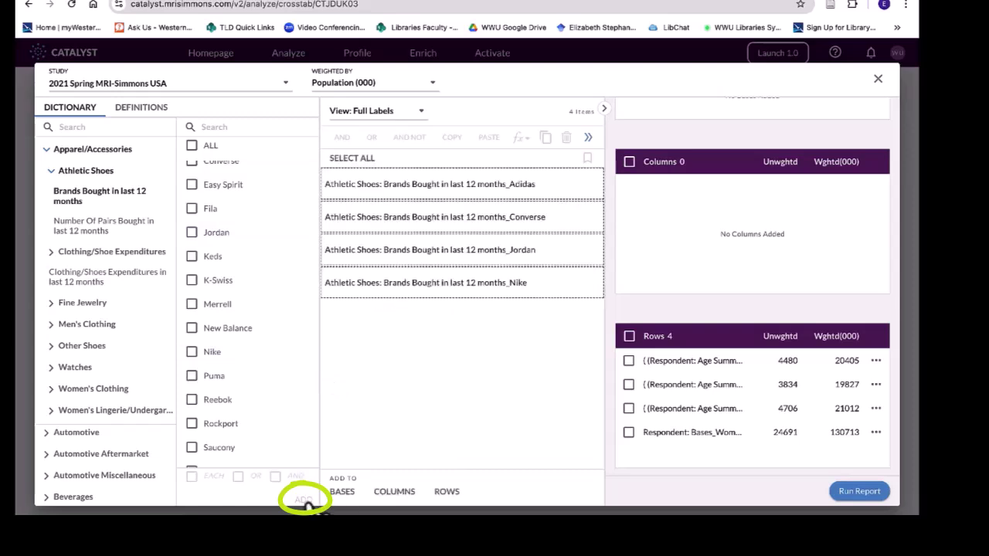
Place the Adidas, Converse, Jordan and Nike definitions in the report's columns, run the report and view the brand results.
left_click(506, 193)
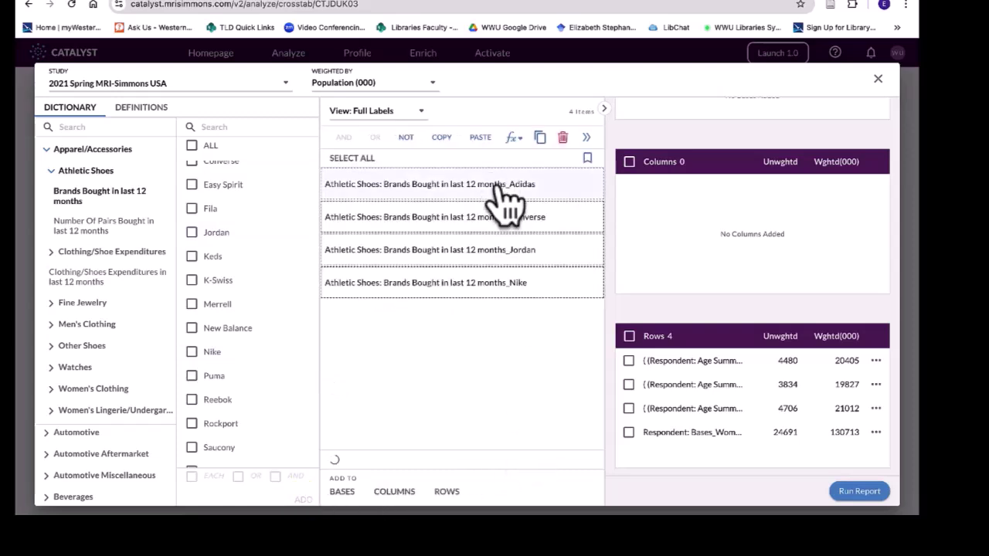
left_click_drag(506, 220, 803, 202)
left_click(858, 491)
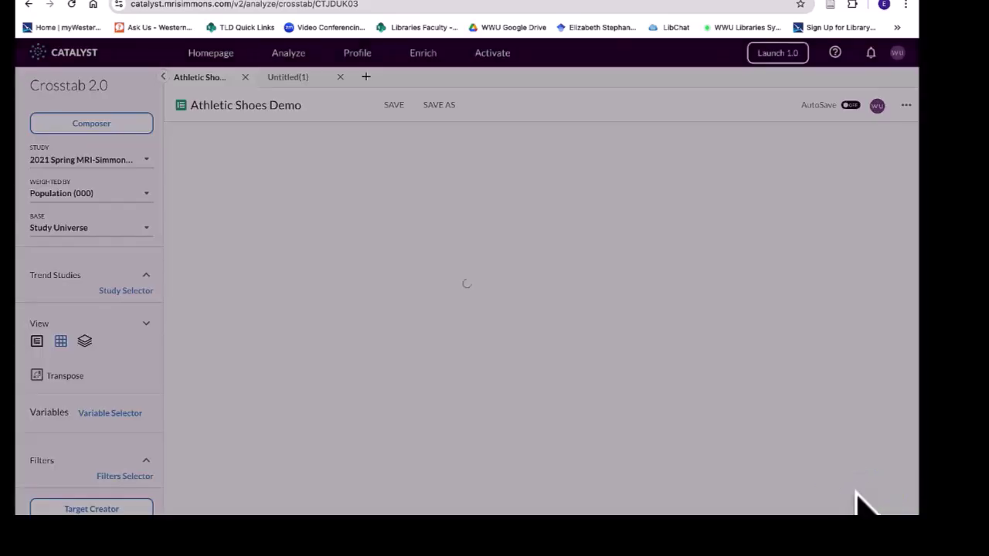
scroll(799, 378, "right", 3)
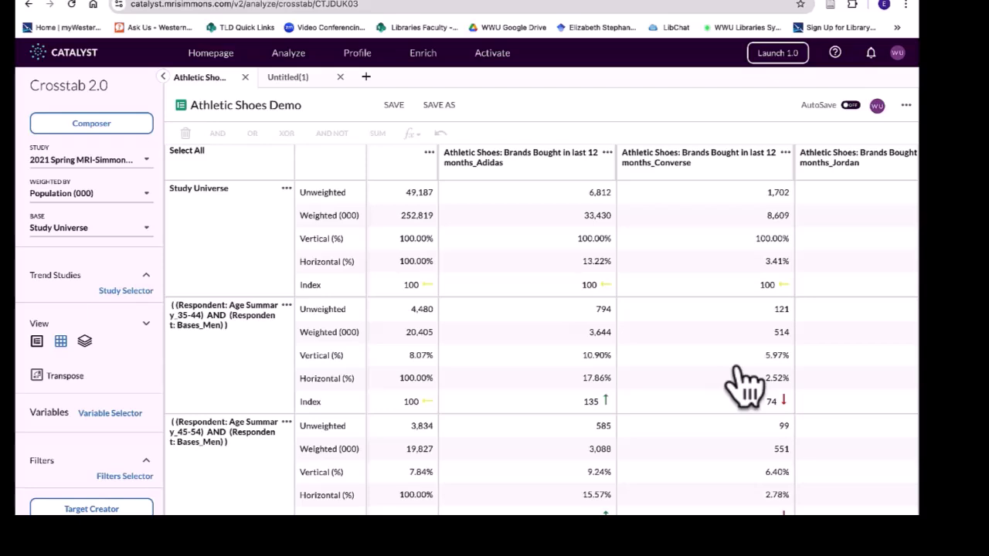
scroll(842, 390, "right", 2)
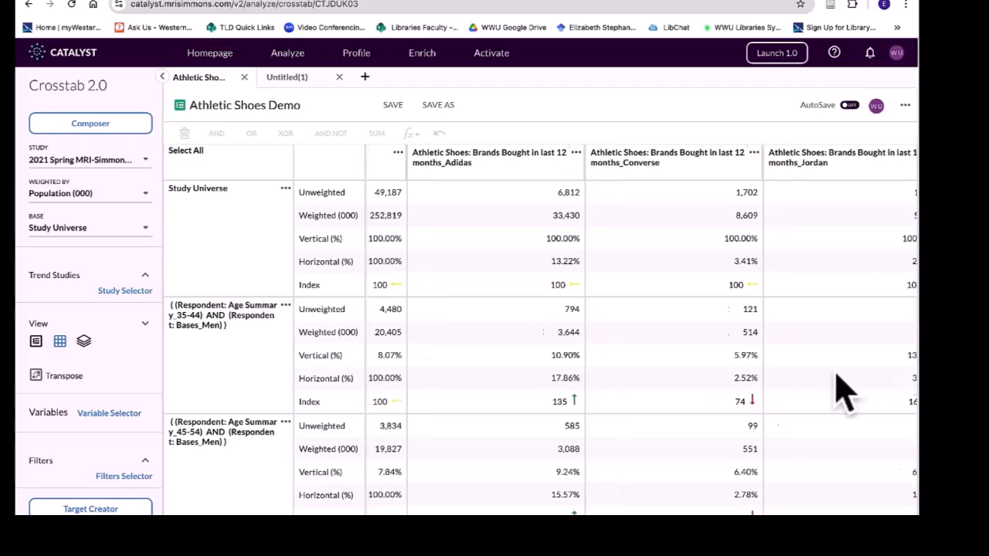
scroll(841, 390, "right", 2)
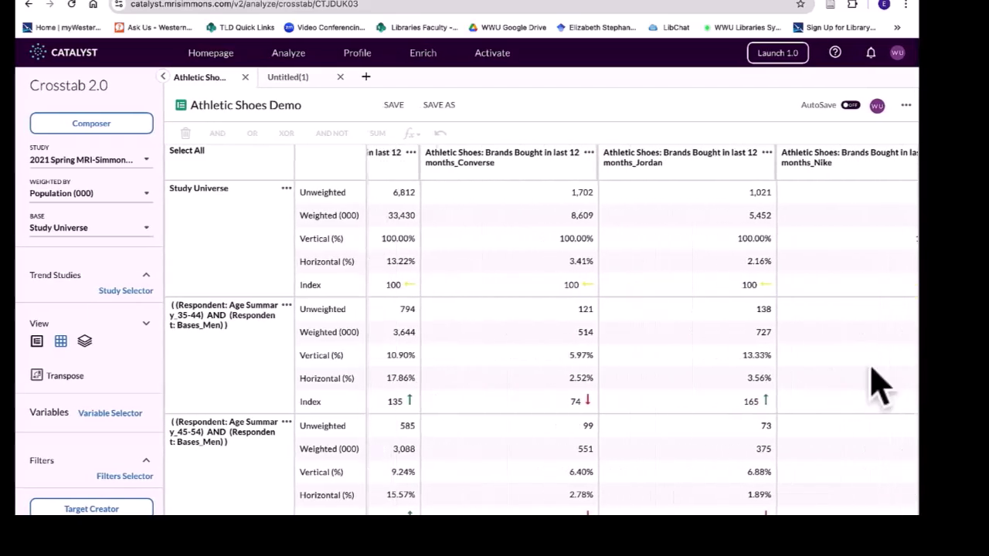
Compare the Men 35-44 index values across the Adidas, Converse, Jordan and Nike columns.
scroll(877, 383, "left", 2)
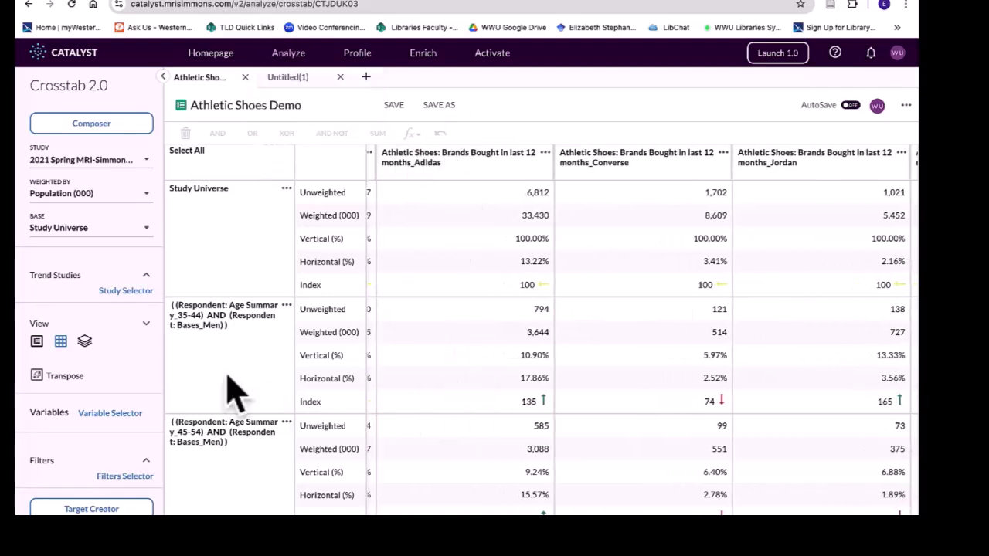
mouse_move(517, 178)
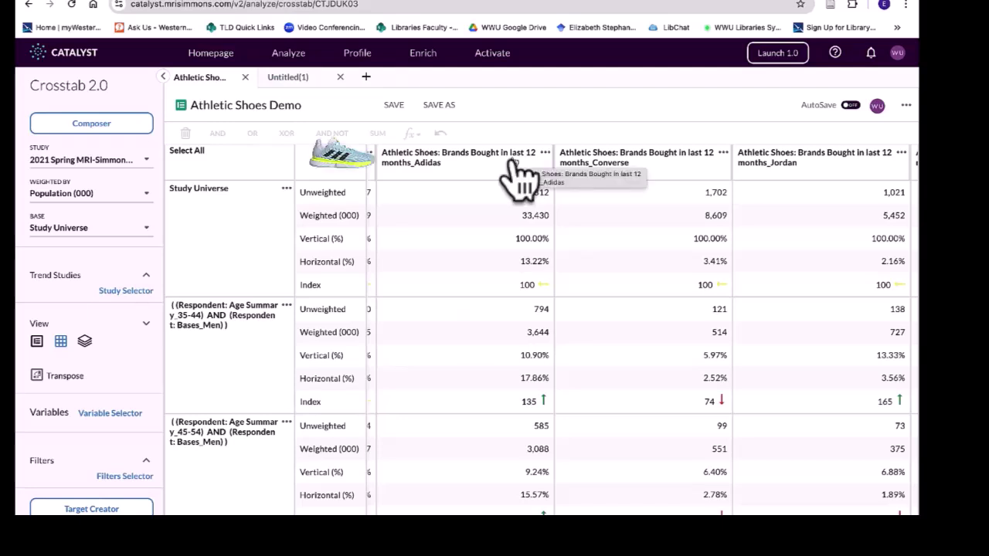
left_click_drag(511, 164, 514, 365)
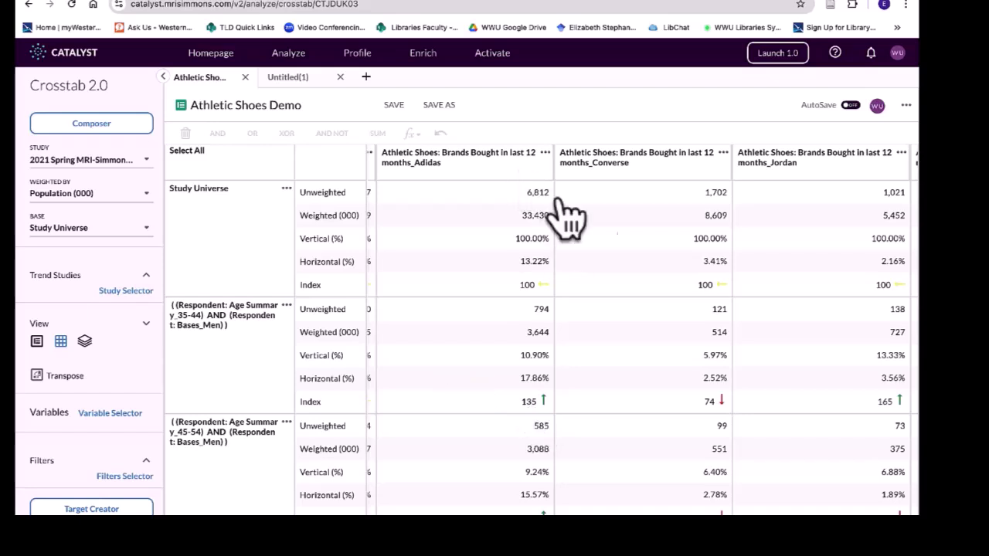
scroll(674, 281, "right", 2)
scroll(673, 282, "right", 2)
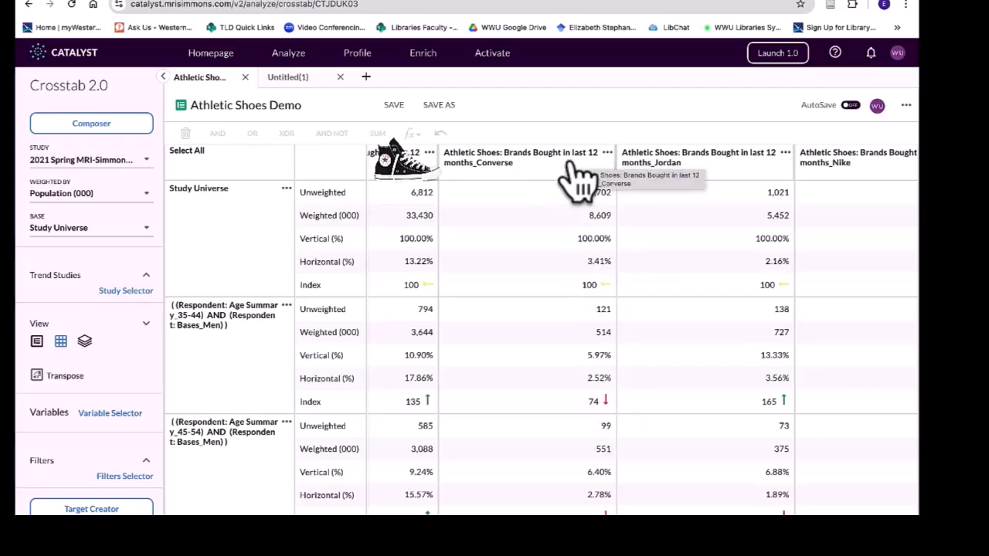
scroll(587, 373, "right", 1)
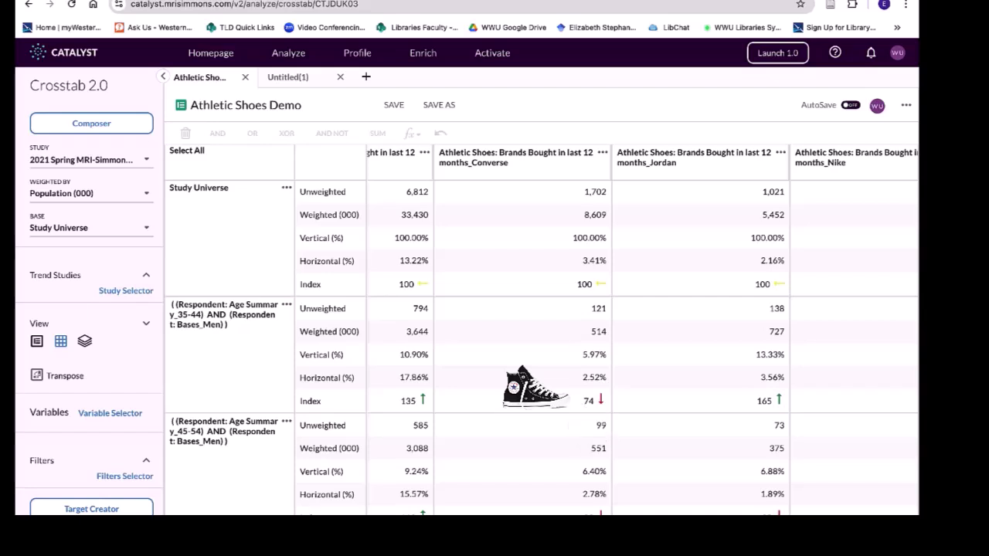
scroll(685, 421, "right", 2)
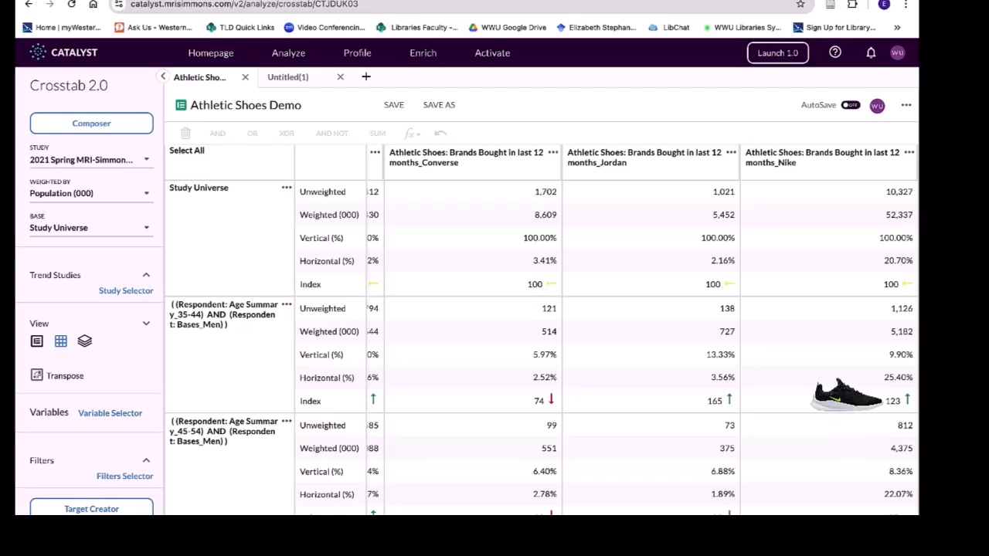
Examine the Men 45-54 index values for the Adidas, Converse, Jordan and Nike brands.
scroll(852, 425, "down", 2)
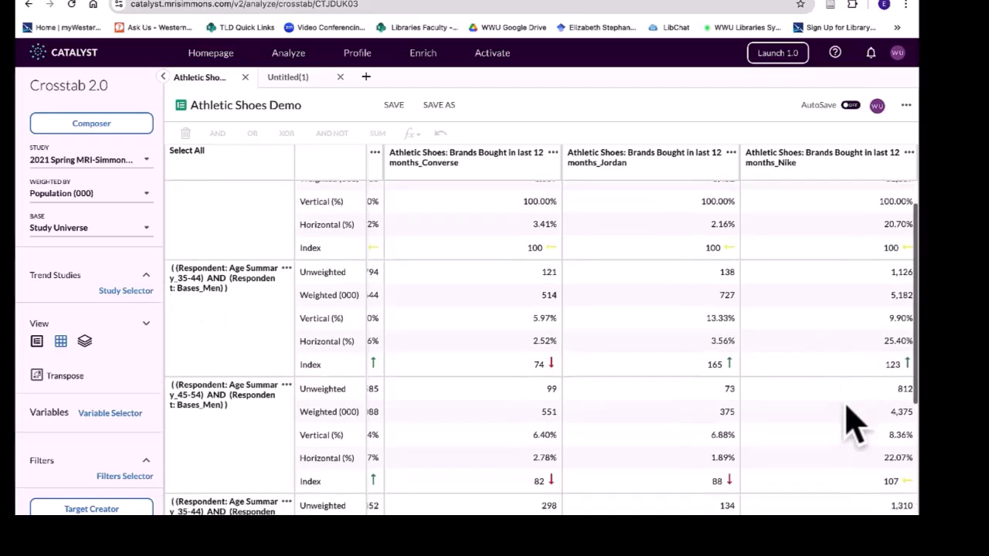
scroll(852, 425, "down", 2)
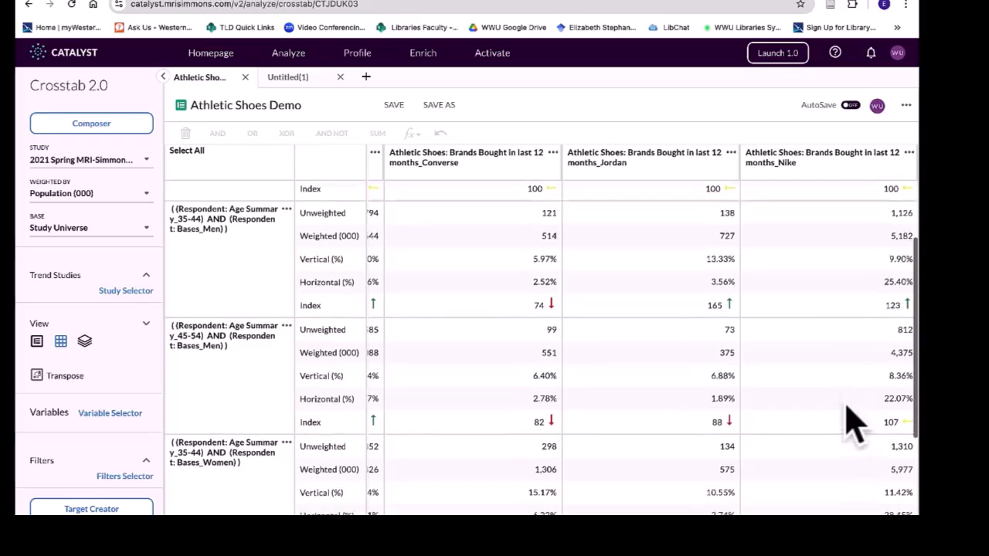
scroll(852, 425, "down", 2)
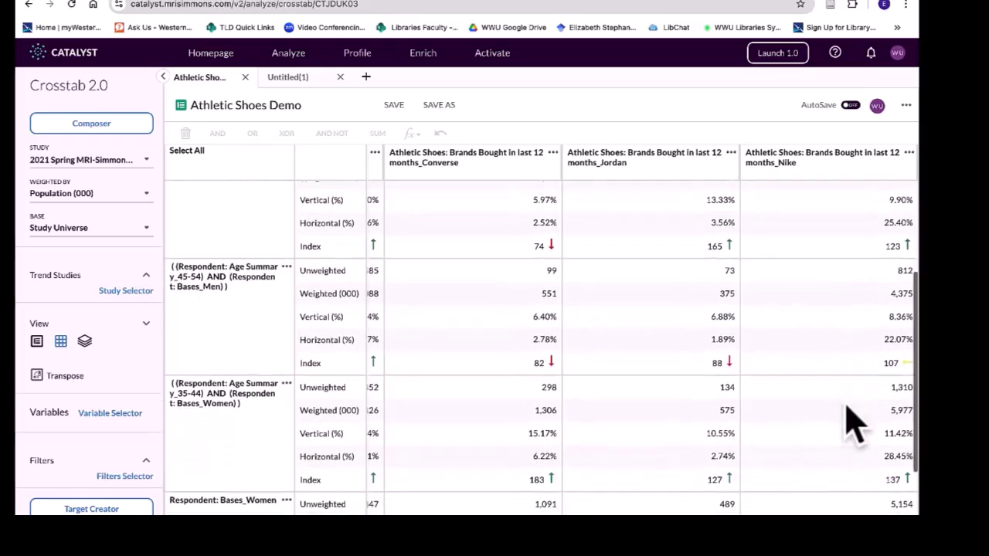
scroll(852, 425, "down", 1)
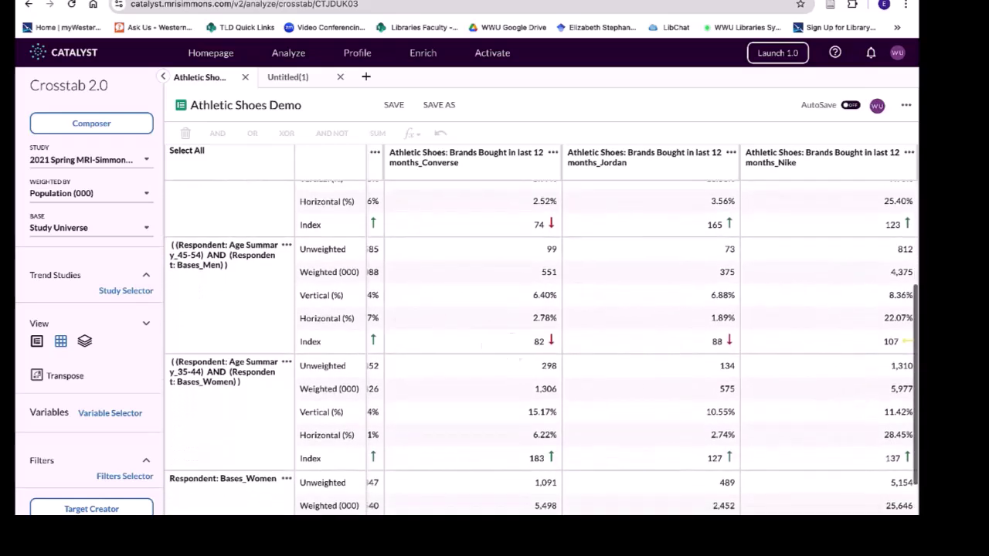
scroll(510, 357, "left", 2)
scroll(510, 357, "left", 6)
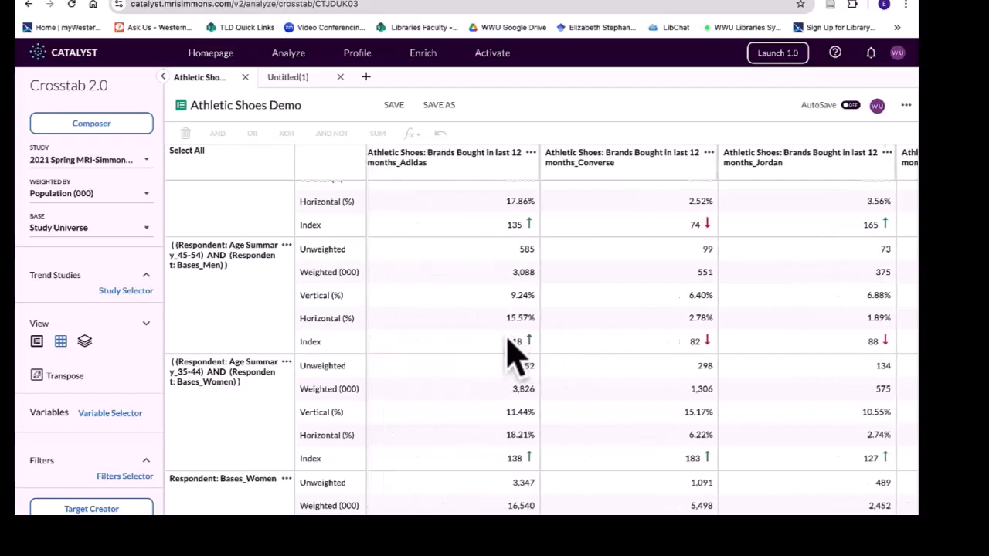
scroll(510, 357, "right", 3)
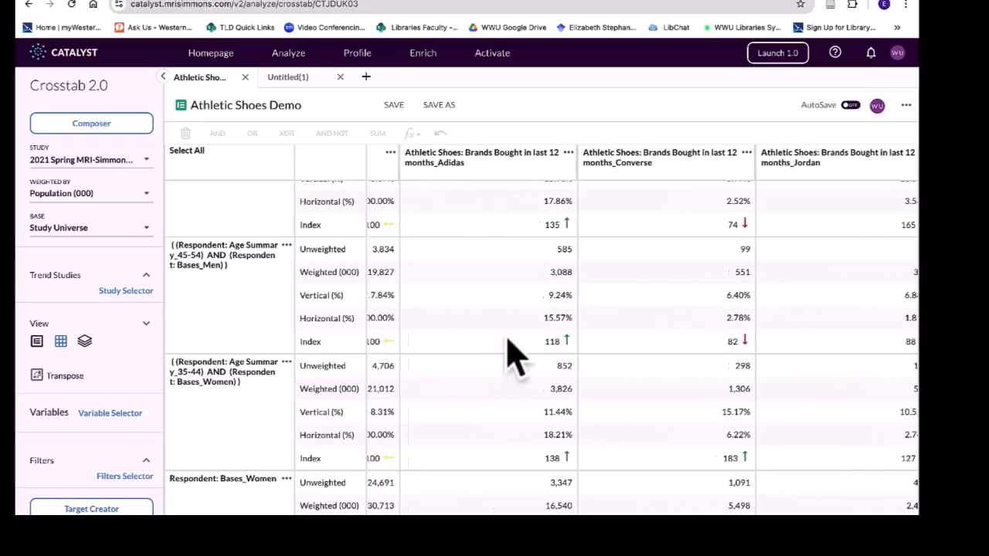
scroll(510, 357, "right", 6)
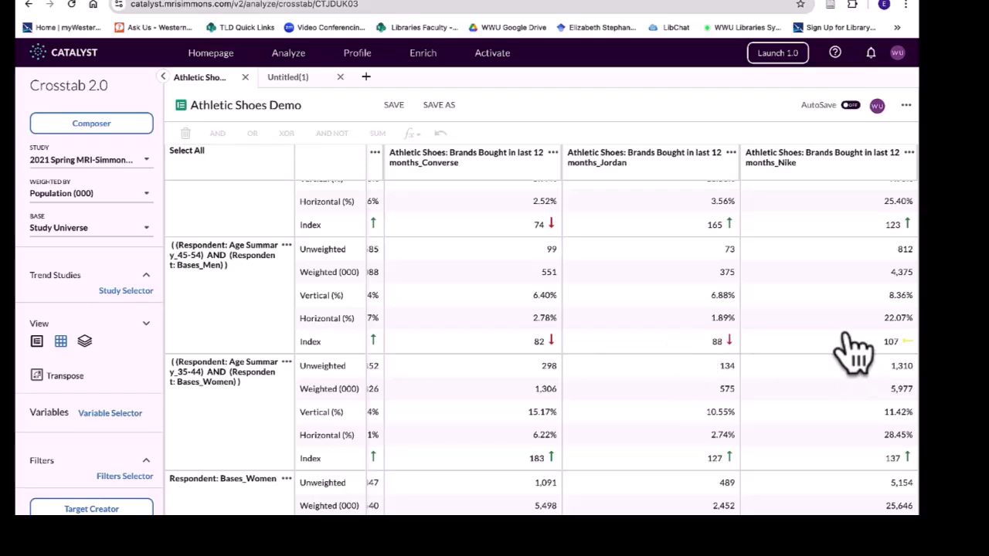
Review the Women 35-44 index values for each of the four athletic shoe brands.
scroll(695, 390, "left", 2)
scroll(695, 390, "left", 3)
scroll(695, 391, "down", 1)
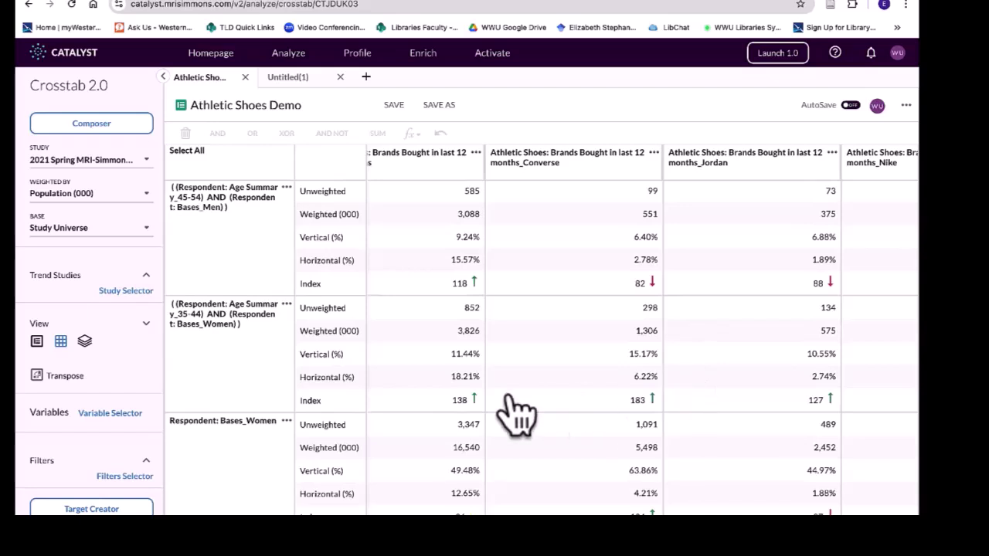
scroll(552, 413, "left", 1)
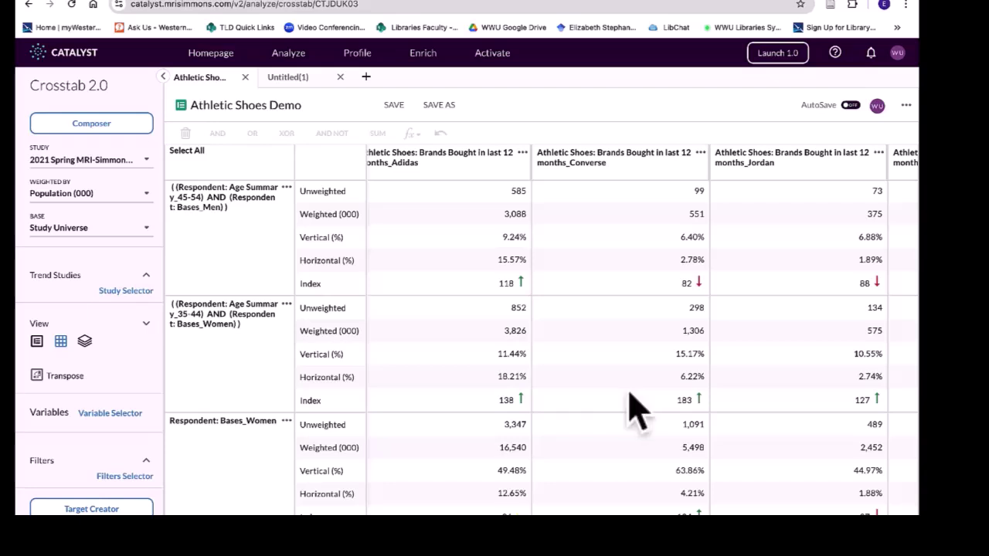
scroll(630, 409, "right", 3)
scroll(630, 409, "right", 2)
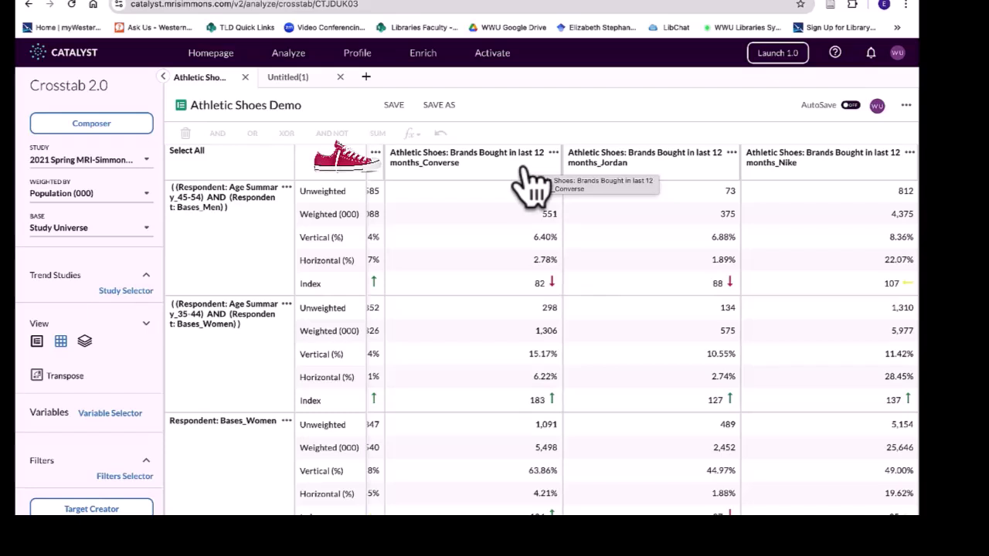
scroll(521, 347, "left", 2)
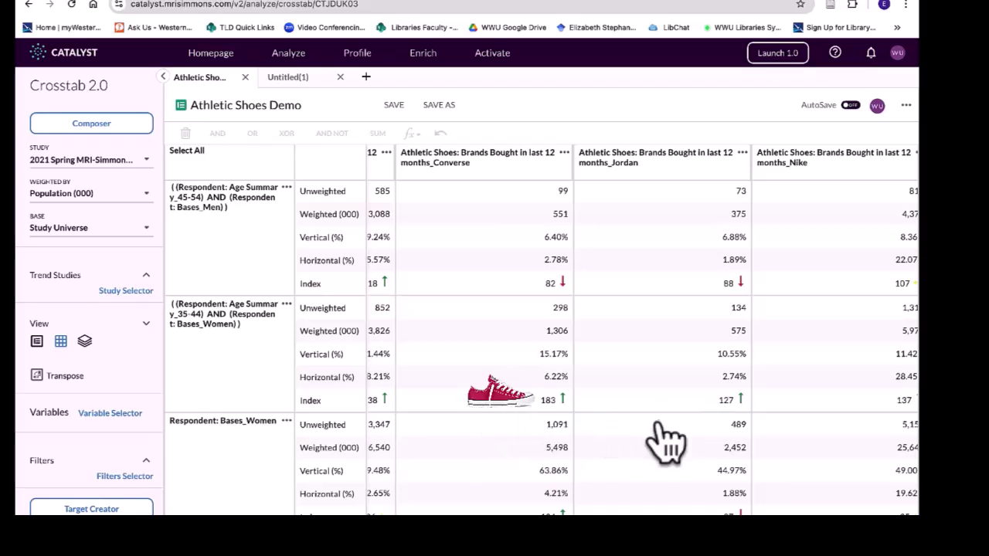
scroll(661, 437, "right", 2)
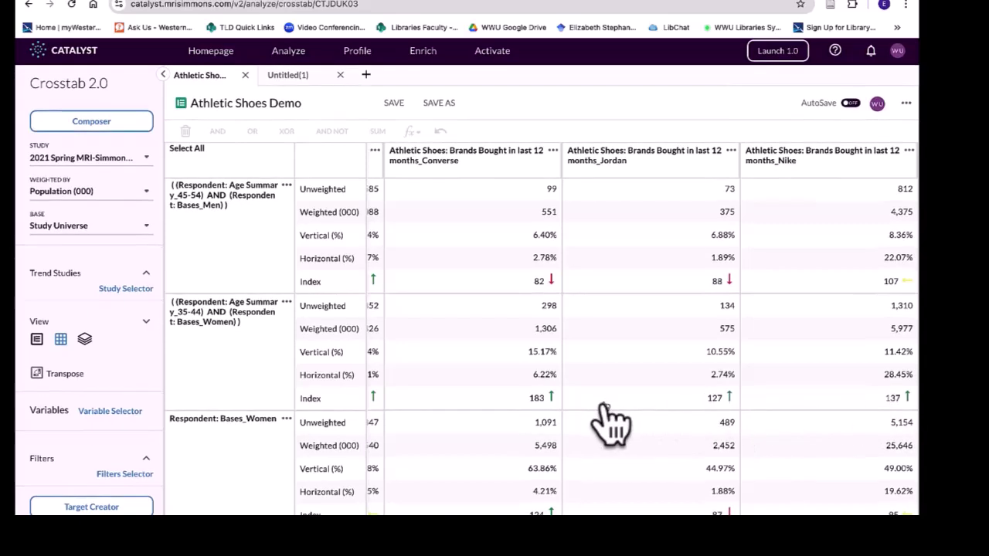
Return to the Homepage report list and export the Athletic Shoes Demo report as Excel.
scroll(614, 440, "left", 5)
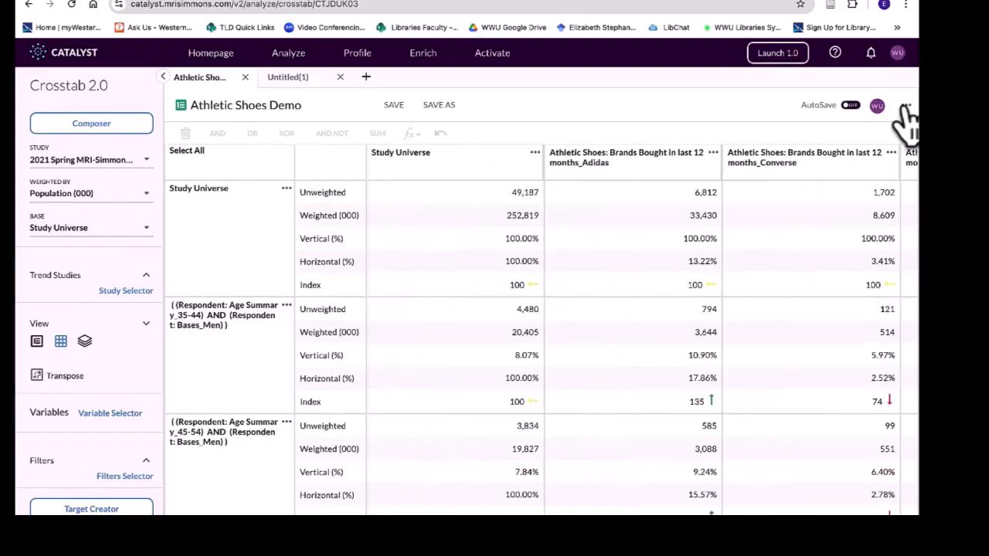
left_click(216, 56)
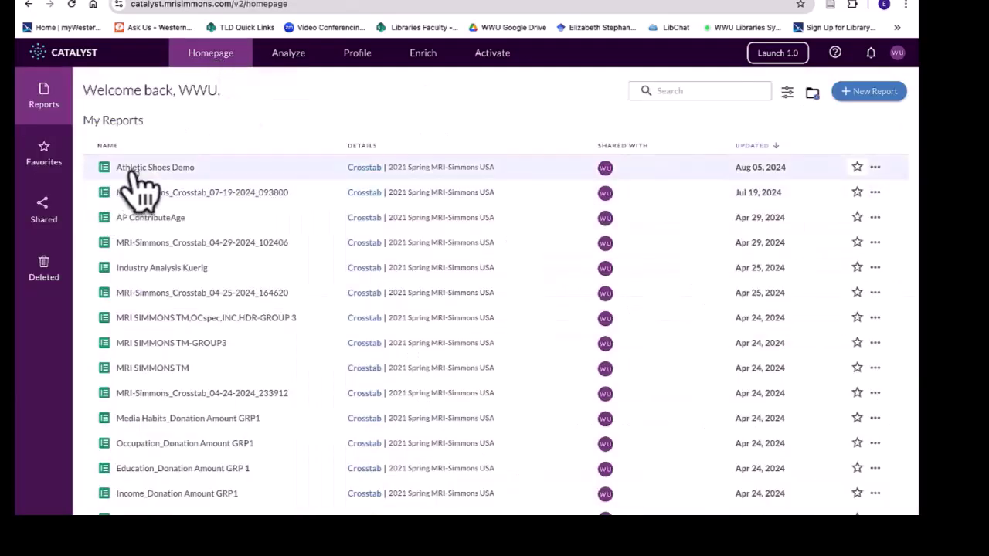
left_click(875, 169)
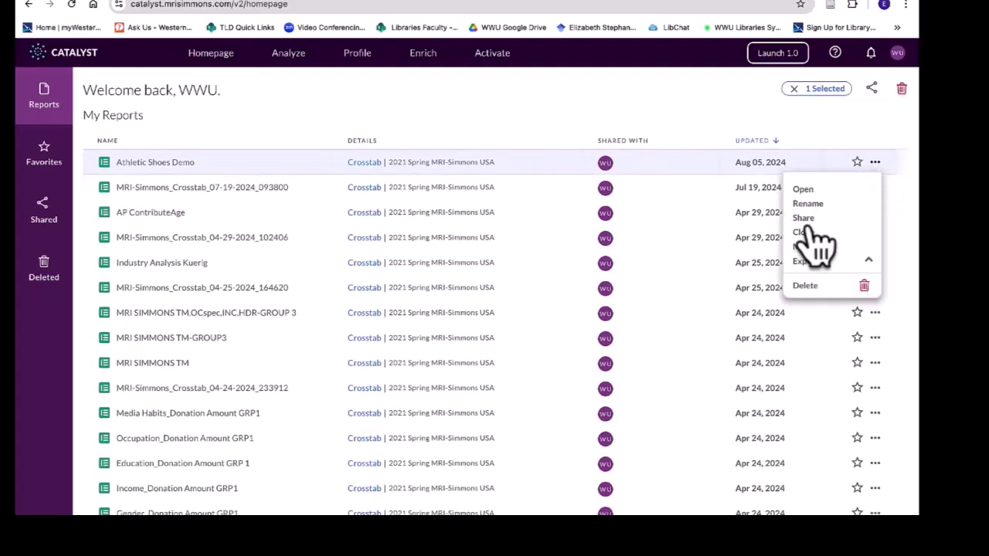
left_click(868, 263)
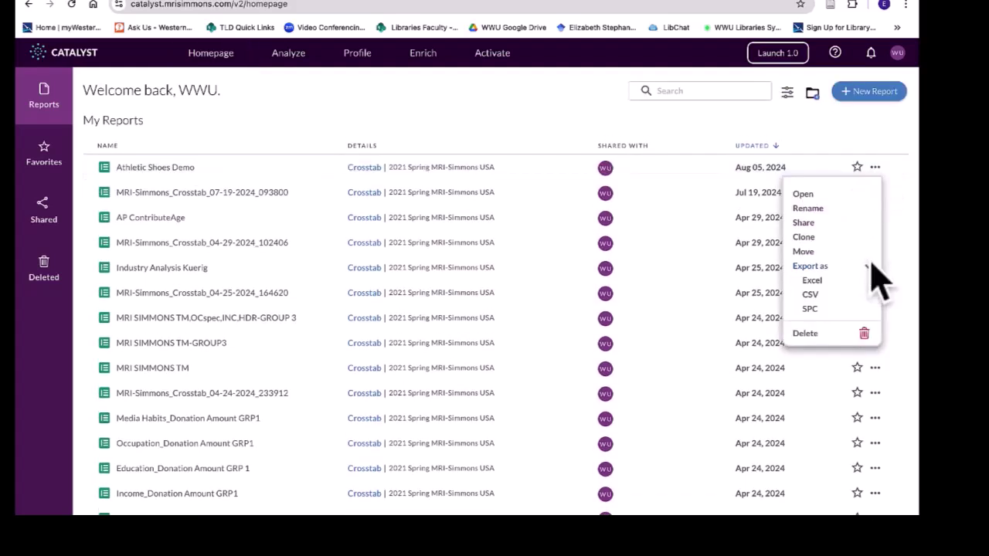
left_click(812, 281)
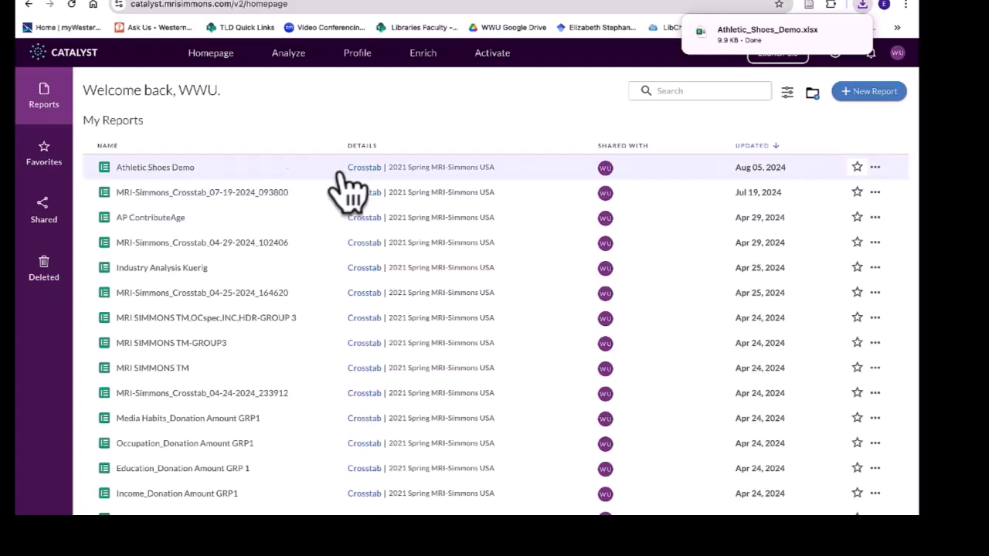
Open the saved Athletic Shoes Demo crosstab without the Composer and compare it with the modified brands version already open.
left_click(367, 170)
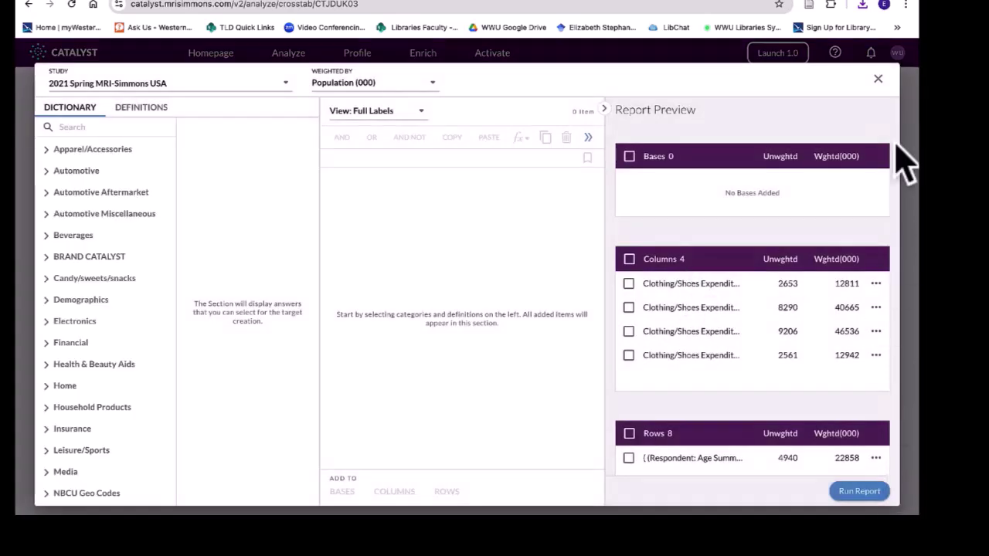
left_click(878, 79)
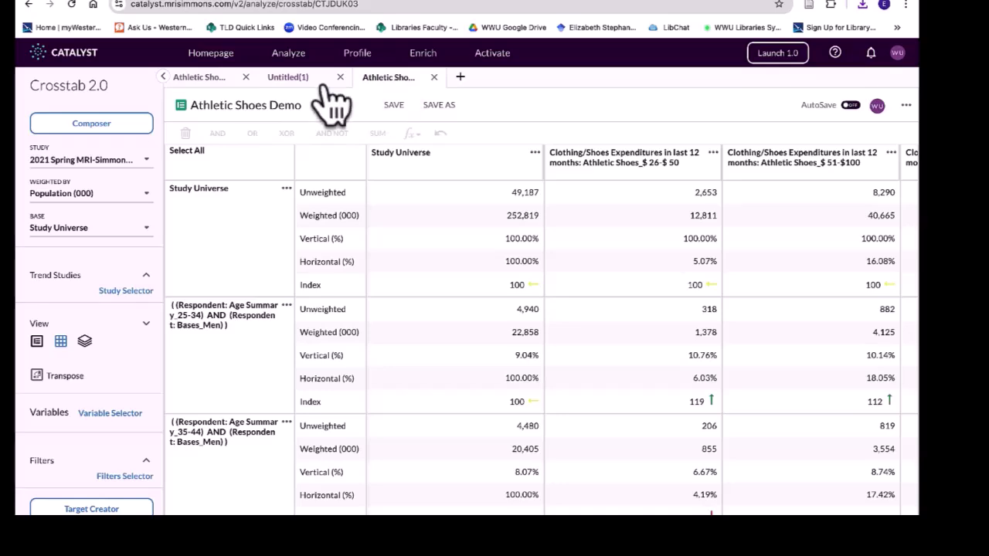
left_click(202, 77)
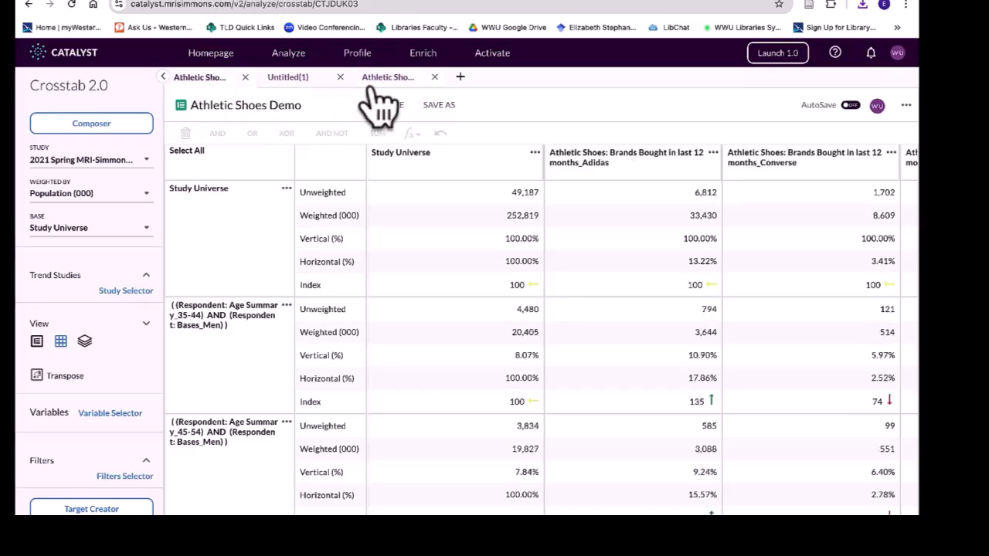
View the open Untitled(1) crosstab with the side panel collapsed and return to the Homepage report list.
left_click(294, 94)
left_click(162, 77)
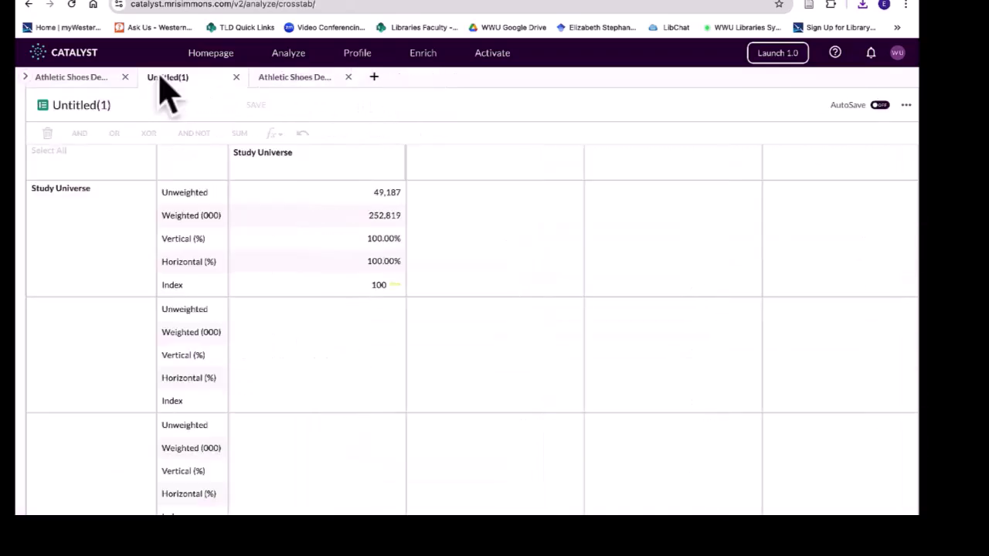
left_click(214, 62)
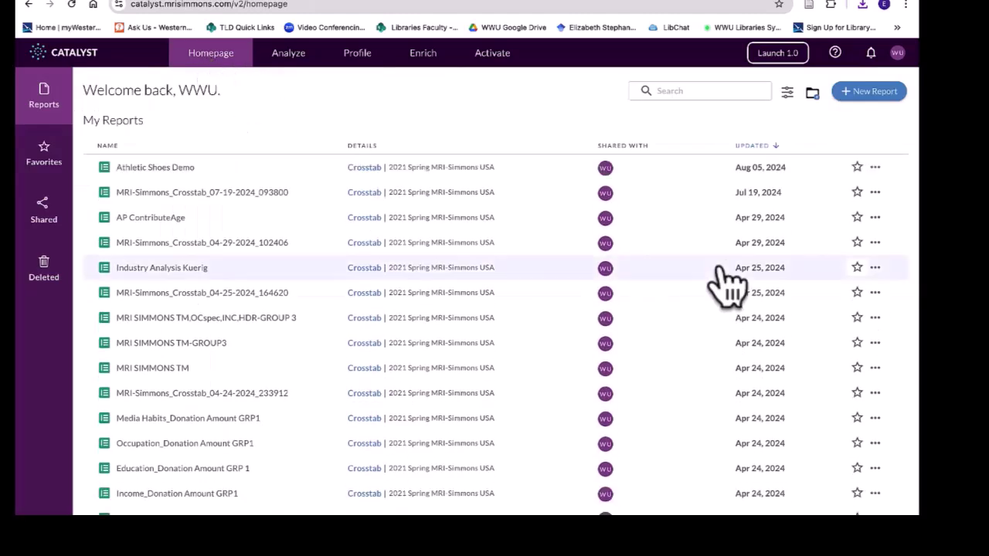